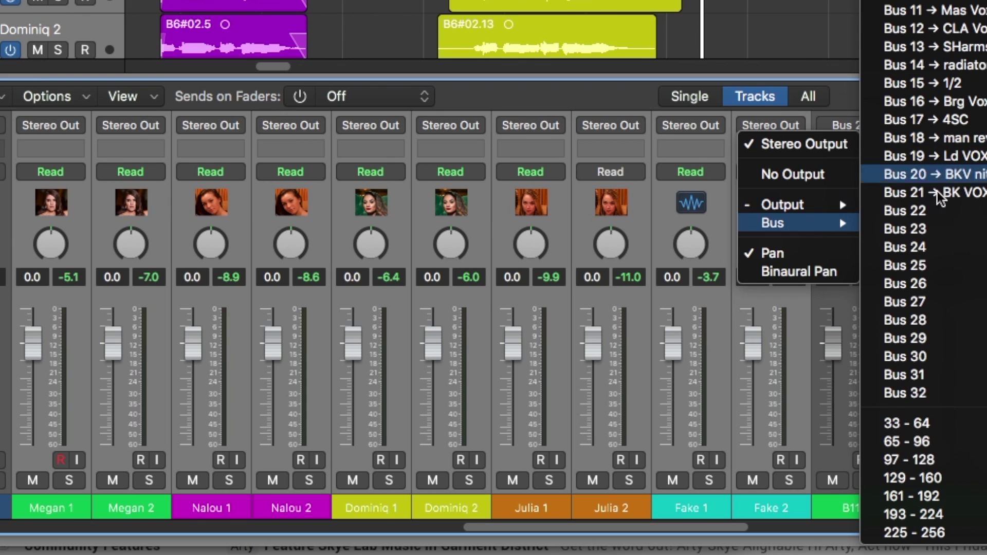
# Step: Route the selected backing vocal tracks to Bus 22 and lower their faders together to -3.5 dB
pyautogui.click(920, 211)
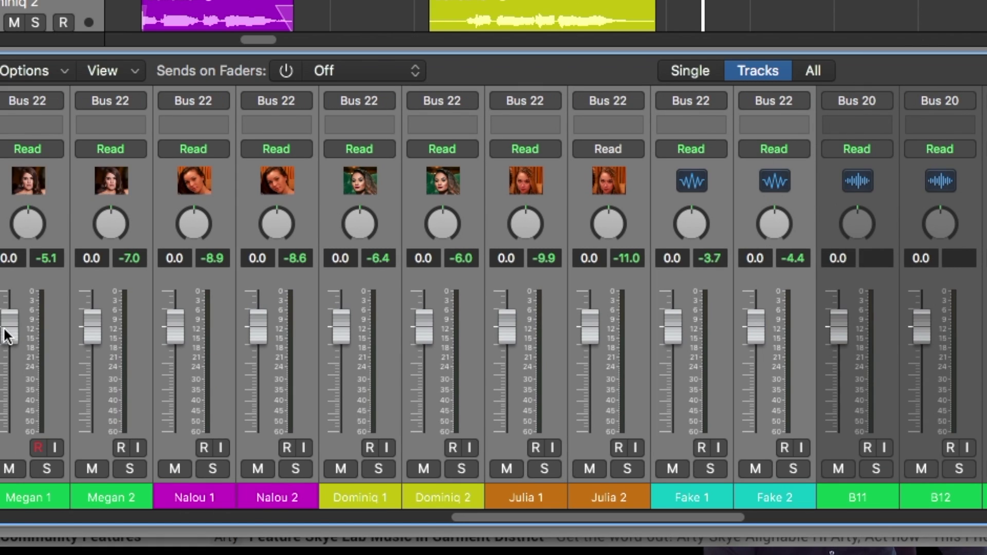
pyautogui.moveTo(6, 335); pyautogui.dragTo(7, 354)
# Step: Lower the faders of the two yellow backing vocal tracks together to -9.4 dB
pyautogui.click(398, 495)
pyautogui.keyDown('shift'); pyautogui.click(447, 495); pyautogui.keyUp('shift')
pyautogui.moveTo(430, 357); pyautogui.dragTo(426, 406)
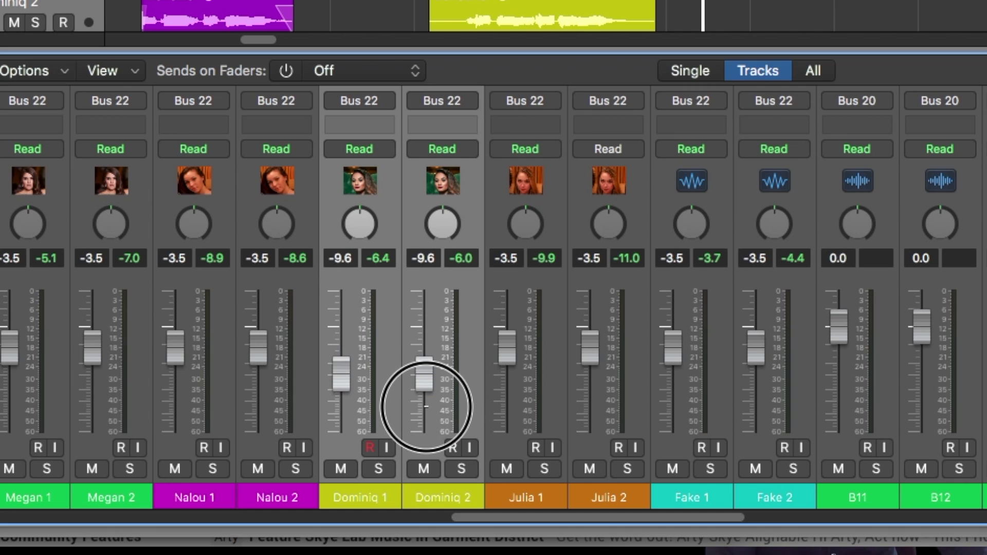
# Step: Lower the two orange vocal tracks' faders to -6.8 dB and adjust the Fake 1 and Fake 2 faders together
pyautogui.click(520, 495)
pyautogui.keyDown('shift'); pyautogui.click(600, 493); pyautogui.keyUp('shift')
pyautogui.moveTo(590, 360); pyautogui.dragTo(588, 388)
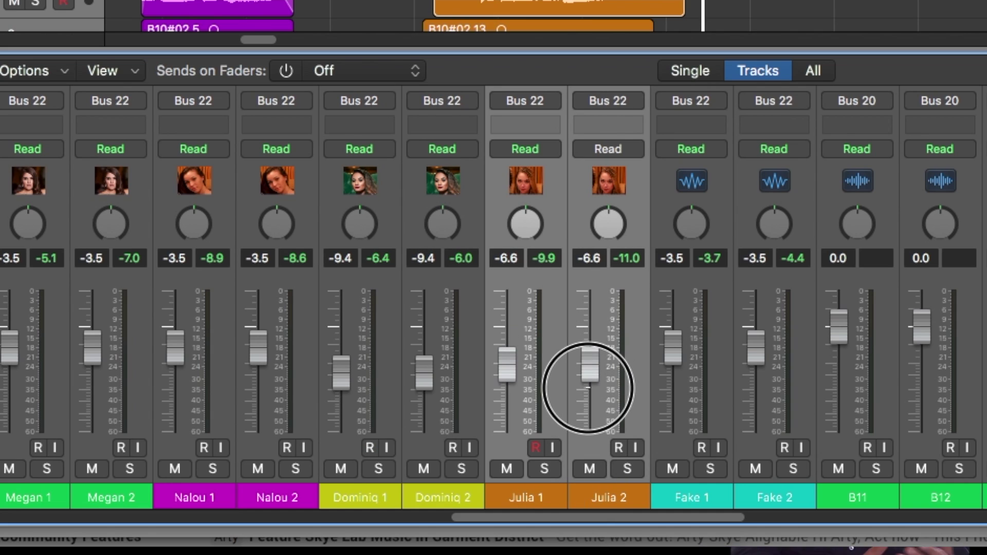
pyautogui.moveTo(709, 497); pyautogui.dragTo(758, 499)
pyautogui.moveTo(755, 395); pyautogui.dragTo(751, 400)
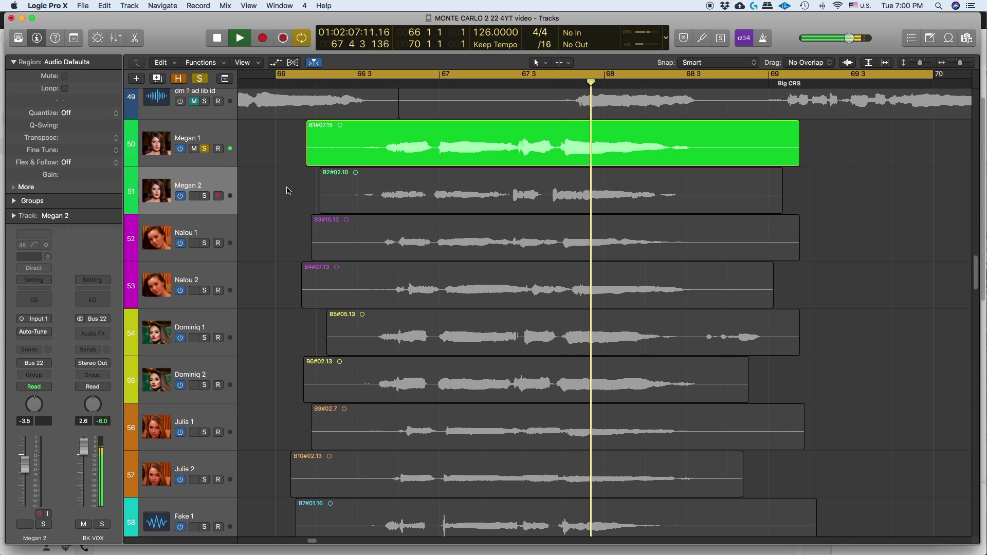
# Step: Solo track 51 alongside the soloed track 50 and play both green vocal takes together
pyautogui.press('space')
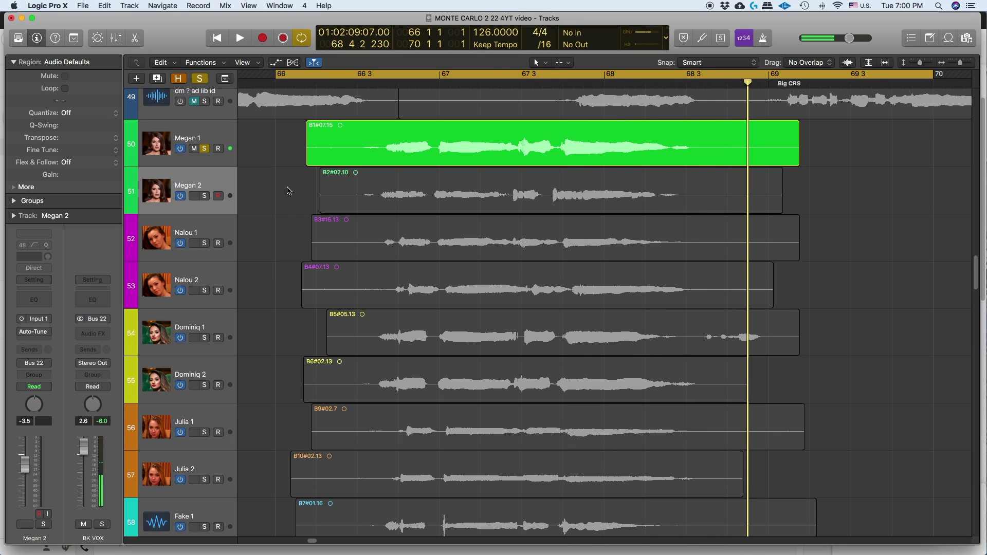
pyautogui.click(205, 197)
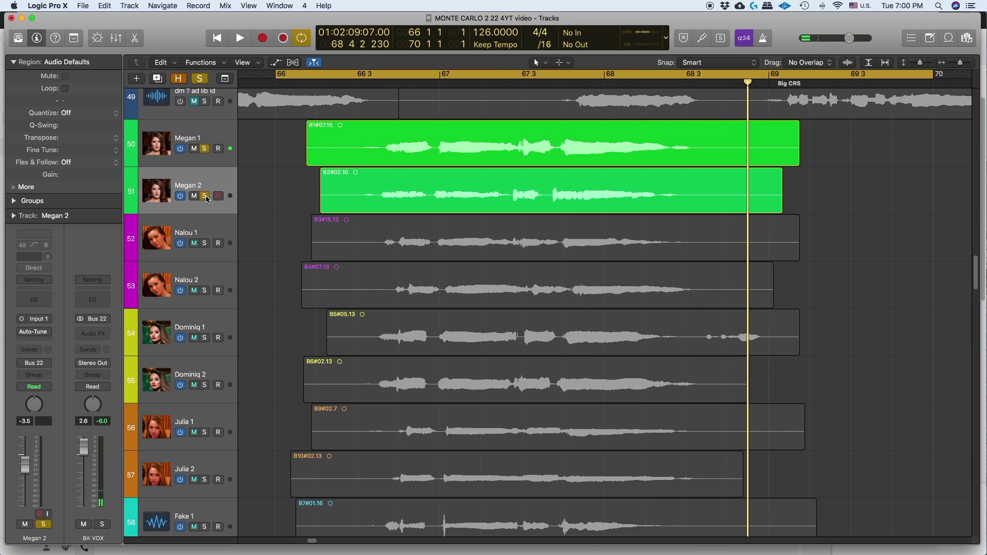
pyautogui.press('space')
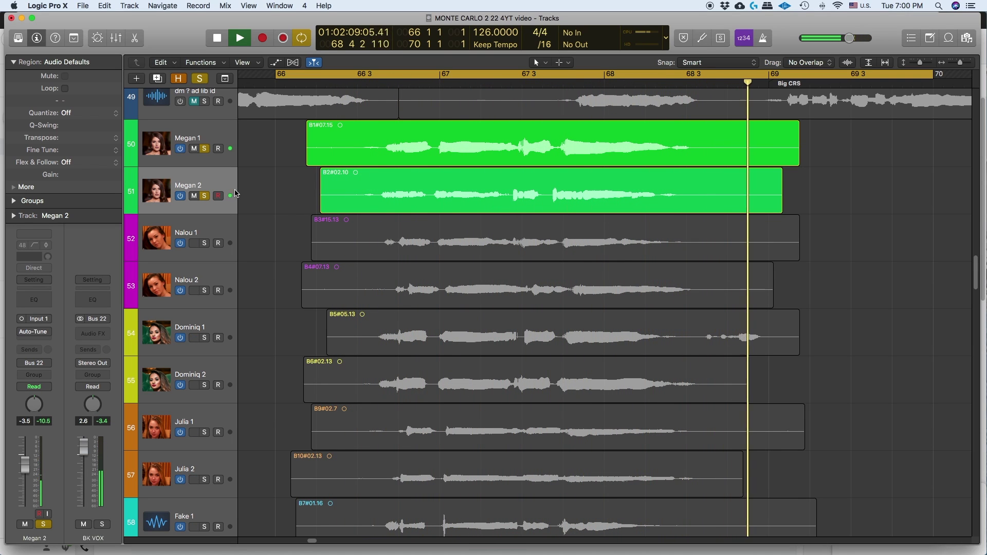
pyautogui.press('space')
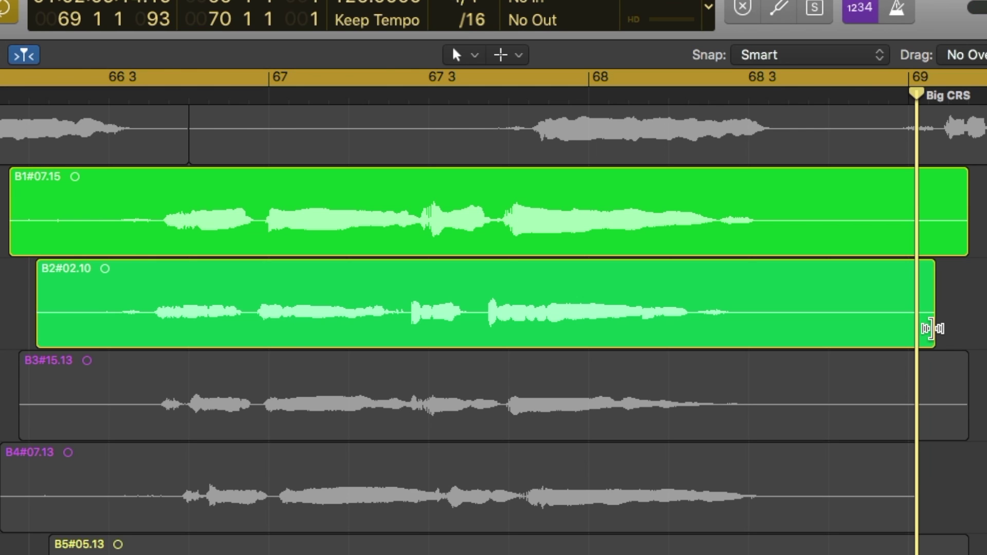
# Step: Extend track 51's region to end with track 50's region and raise its region gain to about +3.8 dB
pyautogui.moveTo(932, 328); pyautogui.dragTo(968, 329)
pyautogui.press('space')
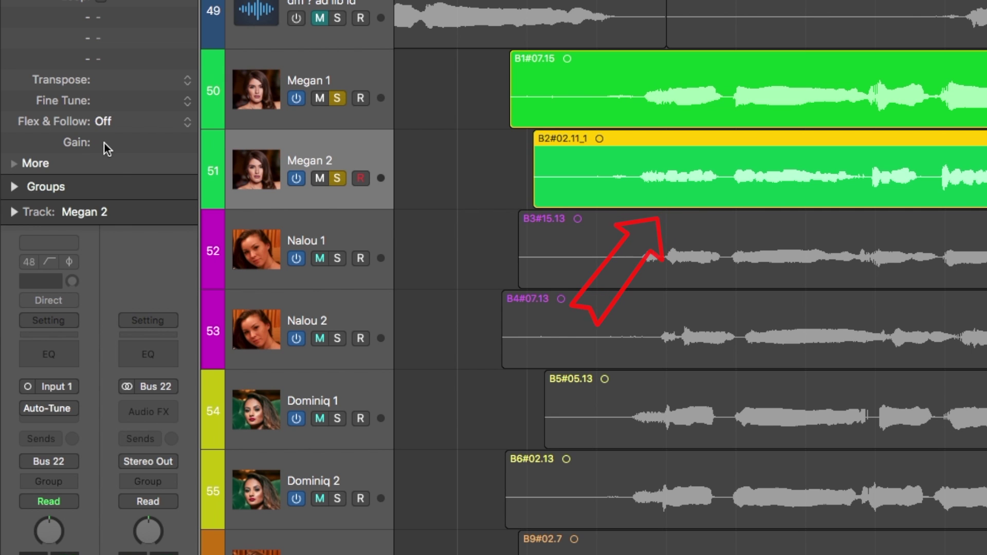
pyautogui.moveTo(104, 142); pyautogui.dragTo(129, 4)
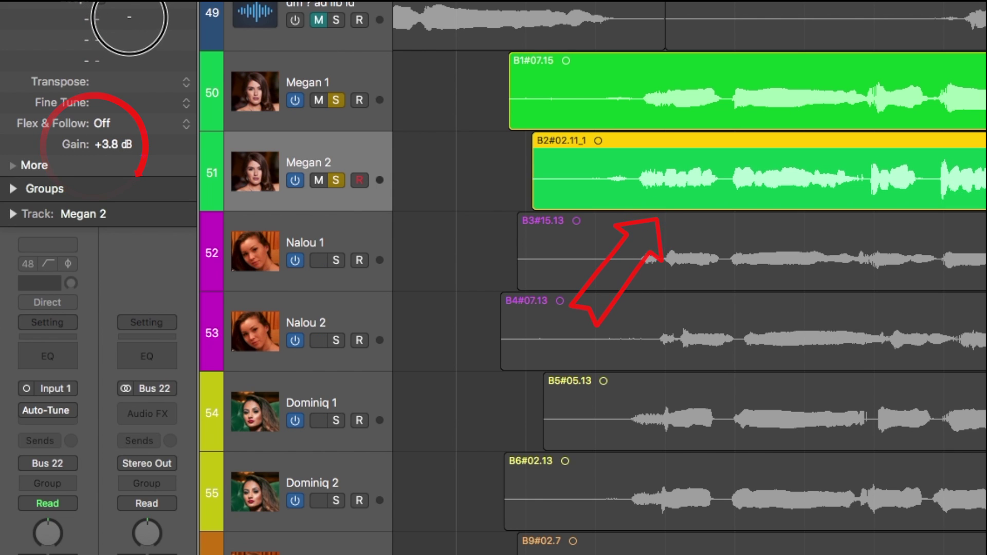
pyautogui.moveTo(129, 17); pyautogui.dragTo(132, 7)
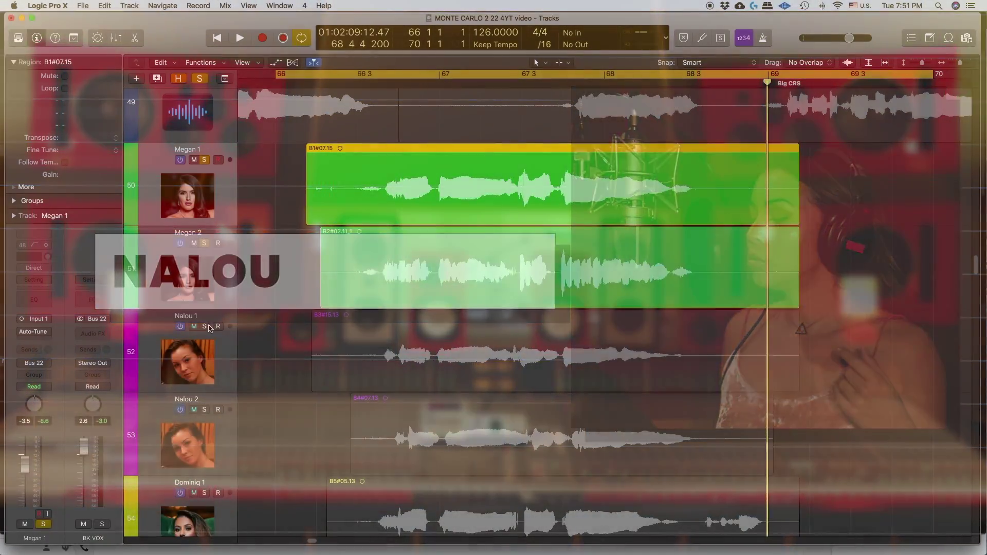
# Step: Solo the two purple vocal tracks, 52 and 53, and play them to compare their timing
pyautogui.click(205, 327)
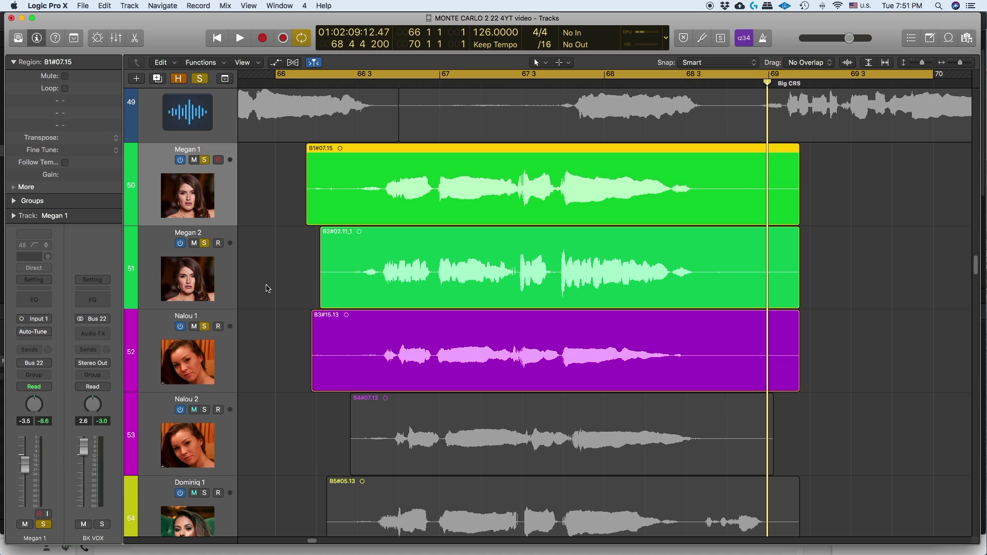
pyautogui.press('space')
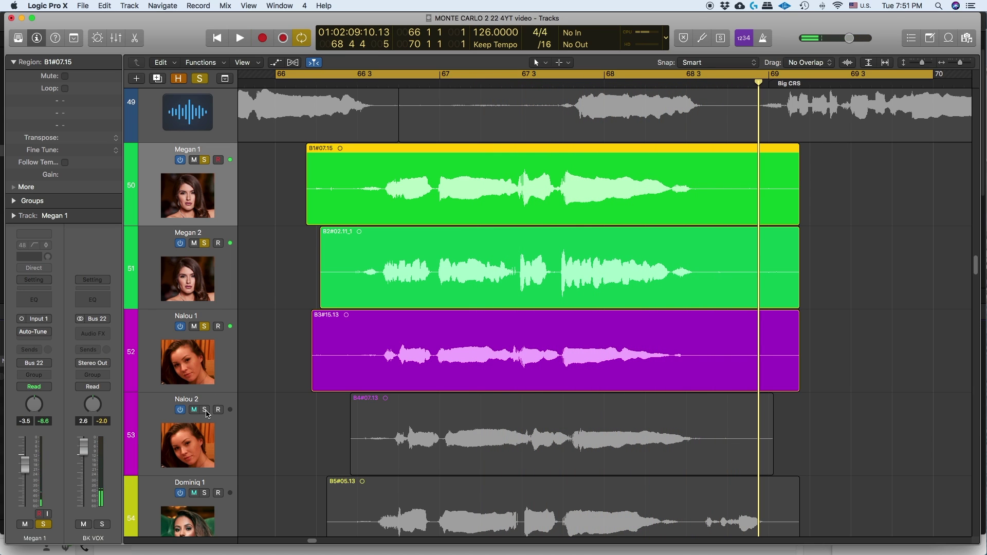
pyautogui.click(205, 411)
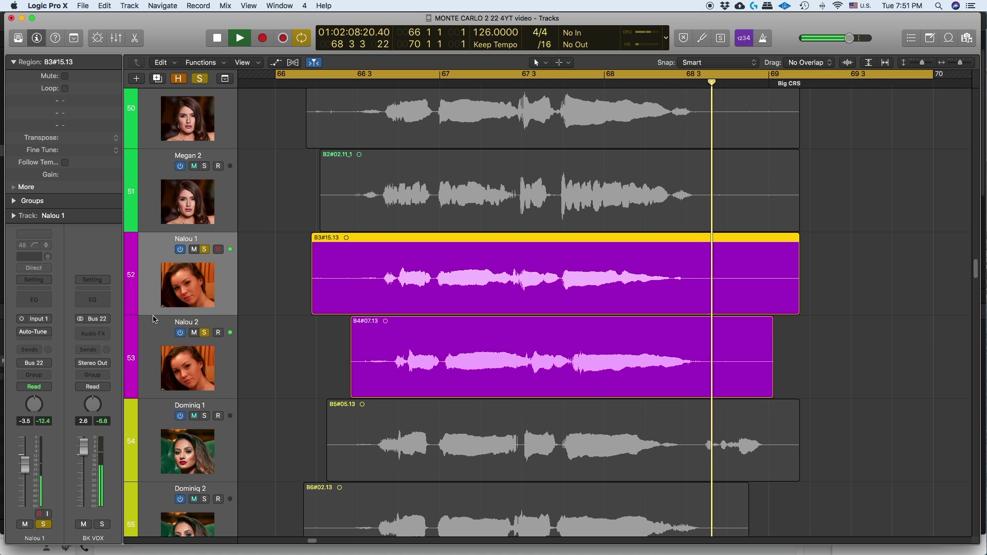
pyautogui.press('space')
# Step: Use the playhead as a guide just before bar 67 to move region B4#07.13 slightly earlier, and play the result
pyautogui.click(274, 337)
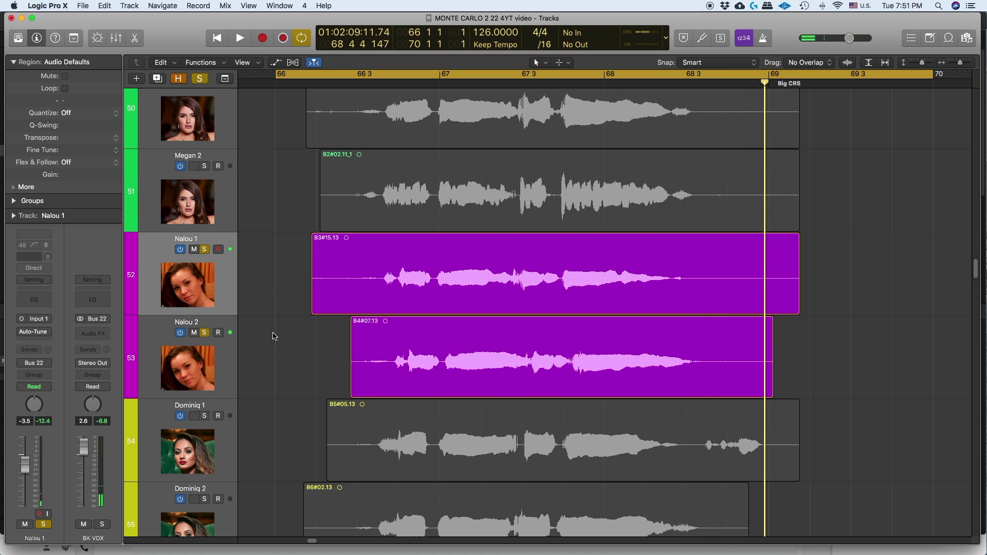
pyautogui.click(373, 333)
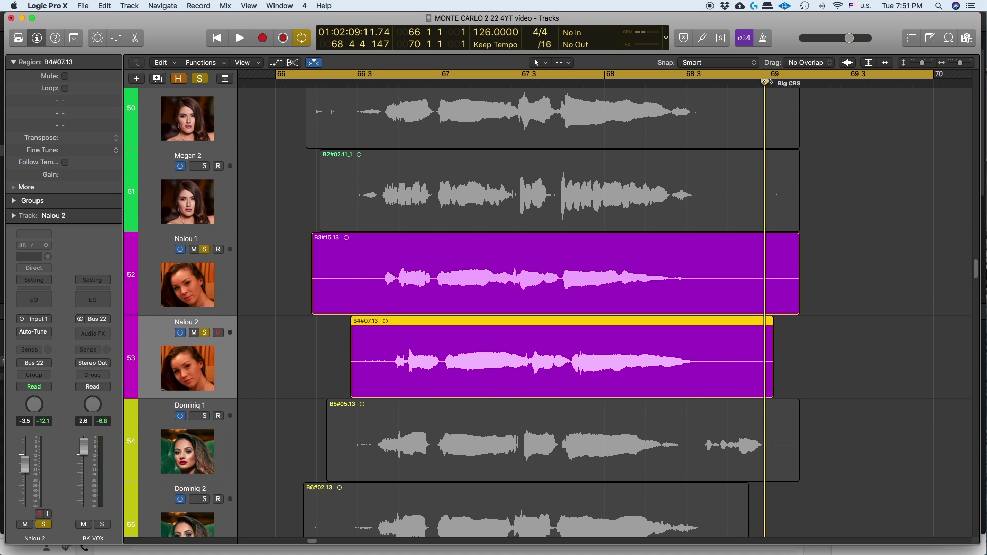
pyautogui.moveTo(765, 83); pyautogui.dragTo(435, 89)
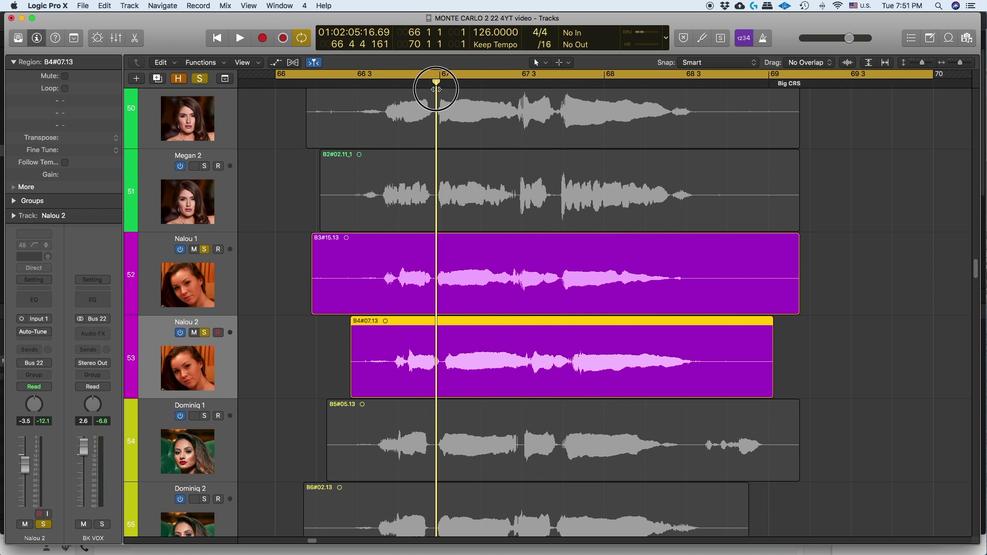
pyautogui.moveTo(414, 327); pyautogui.dragTo(406, 326)
pyautogui.click(296, 339)
pyautogui.press('space')
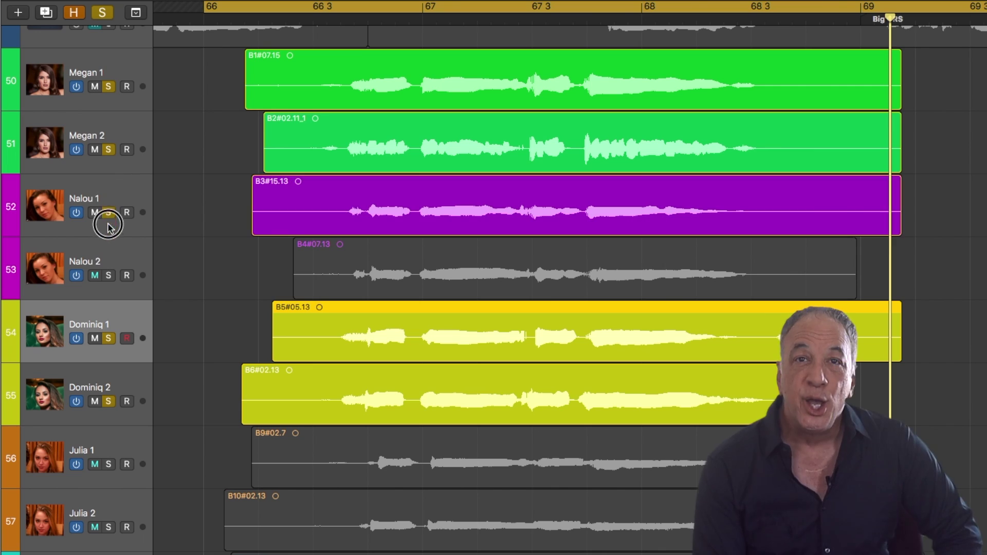
# Step: Add track 53 to the soloed tracks and open region B6#02.13 in an enlarged audio editor with Flex Pitch enabled
pyautogui.click(108, 275)
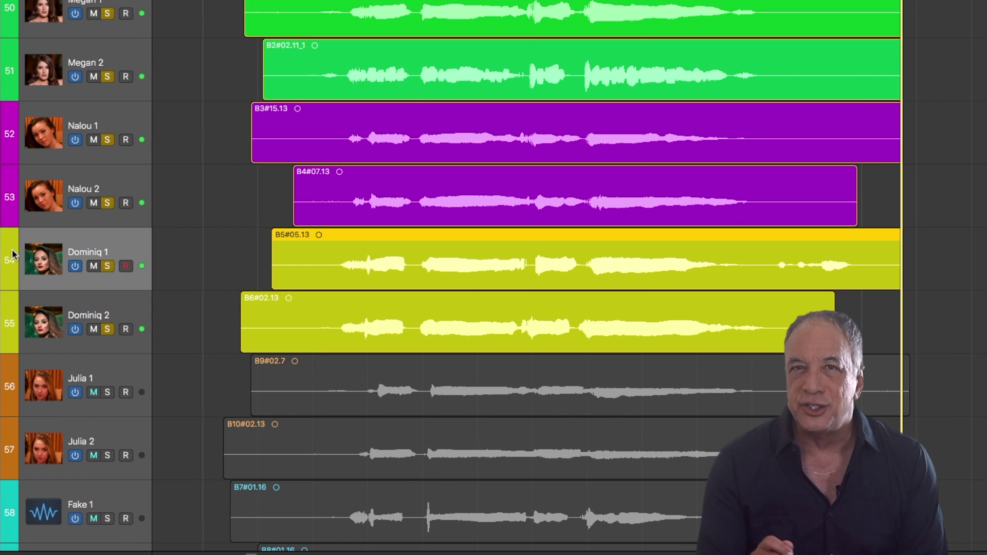
pyautogui.click(490, 318)
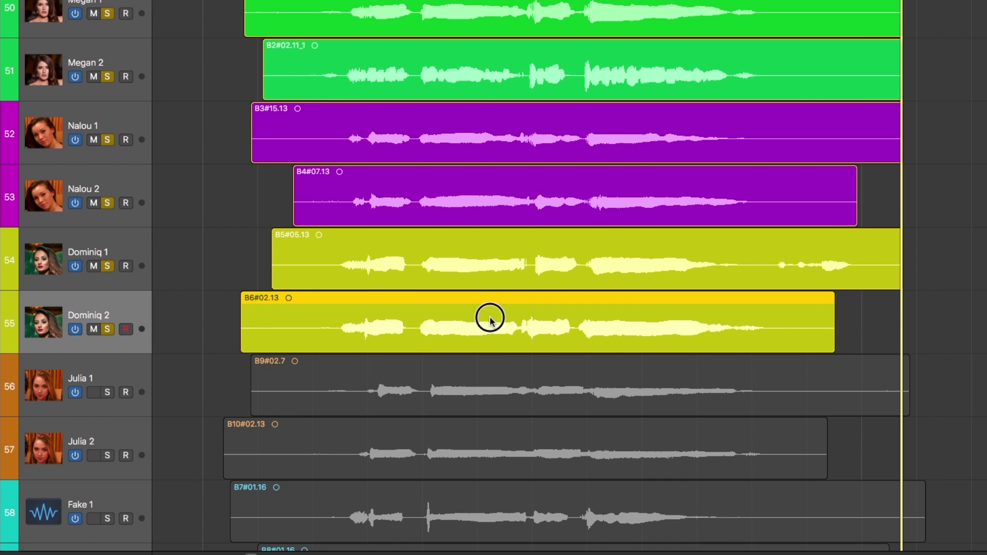
pyautogui.doubleClick(489, 317)
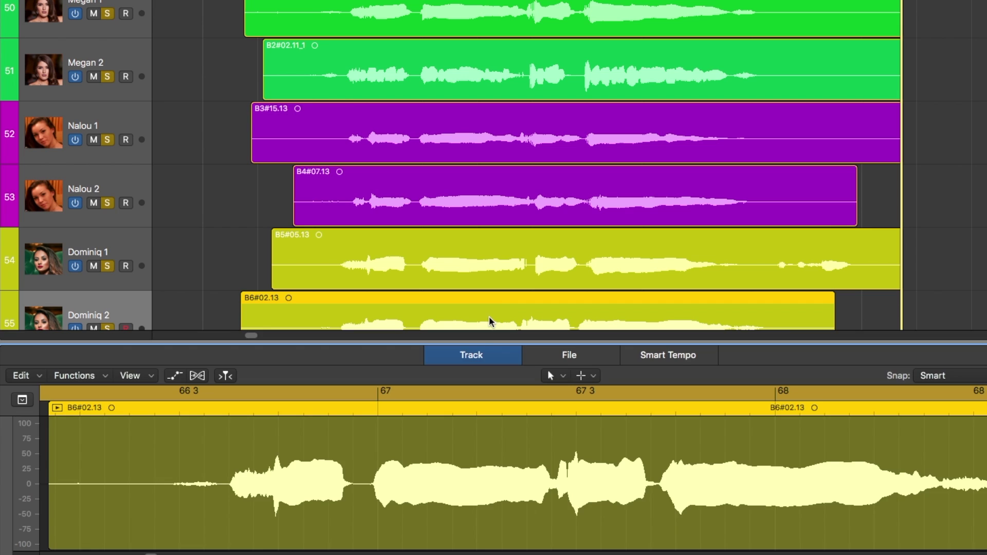
pyautogui.click(198, 377)
pyautogui.click(606, 92)
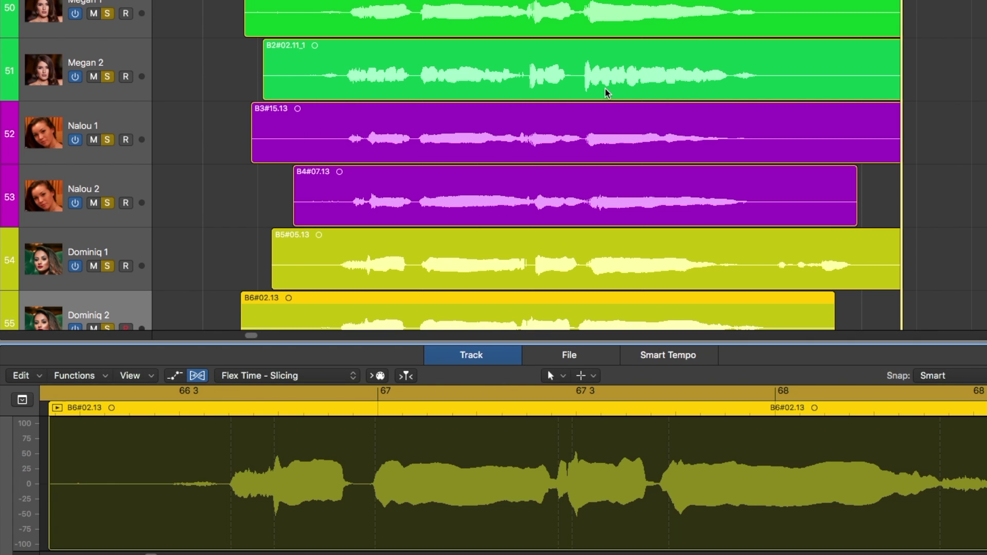
pyautogui.click(314, 381)
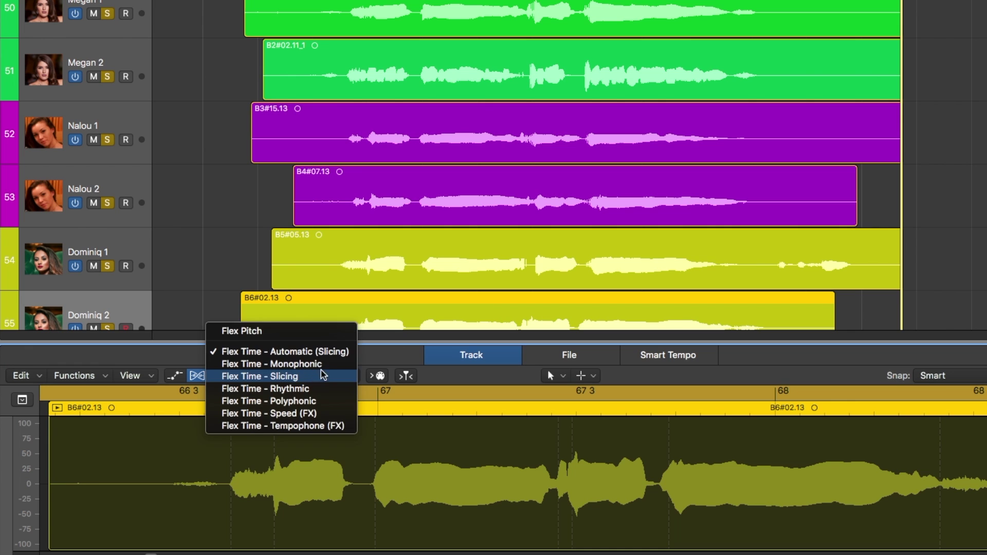
pyautogui.click(233, 327)
pyautogui.moveTo(294, 344); pyautogui.dragTo(316, 203)
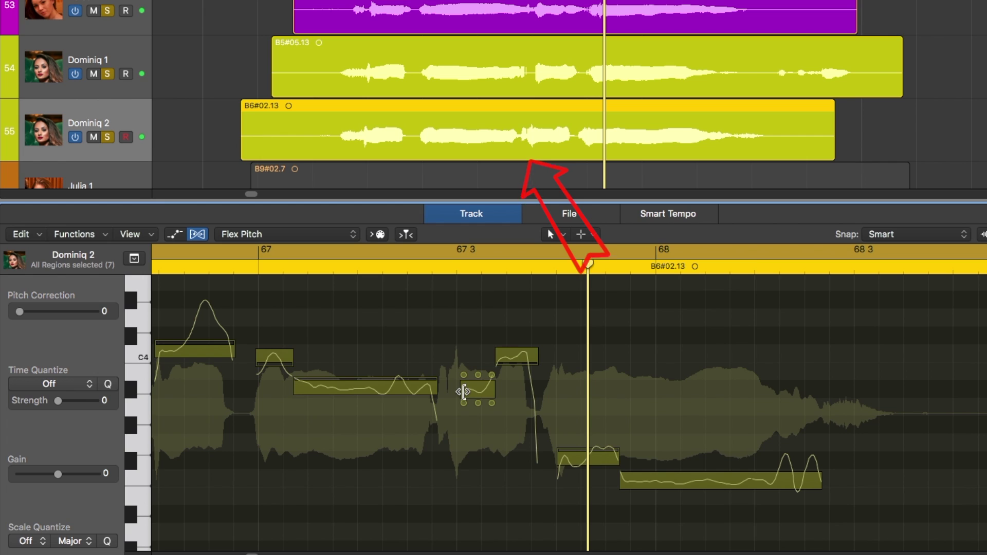
# Step: Delay the starts of the B6#02.13 notes near 67 3 and just before bar 68 in Flex Pitch, and play the result
pyautogui.click(464, 392)
pyautogui.moveTo(464, 391); pyautogui.dragTo(478, 392)
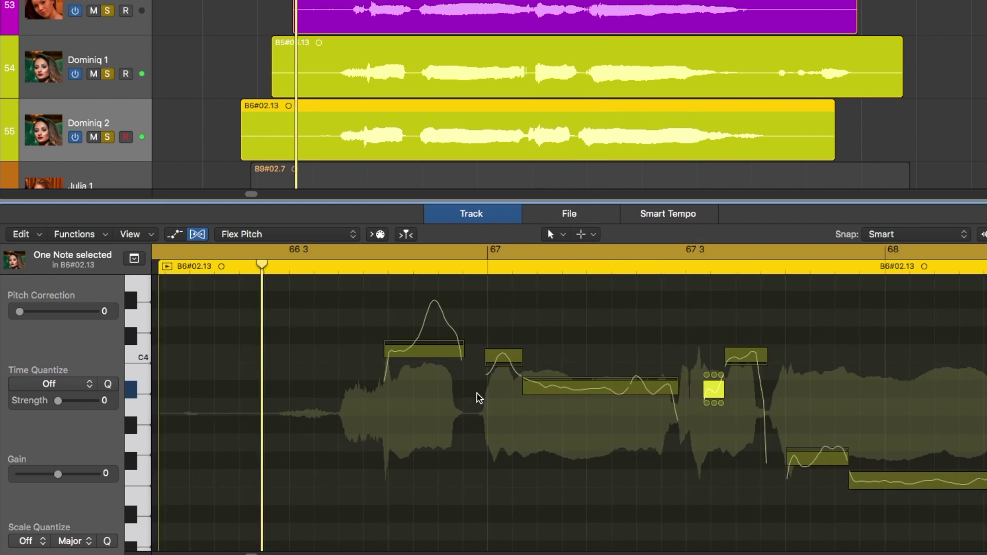
pyautogui.press('space')
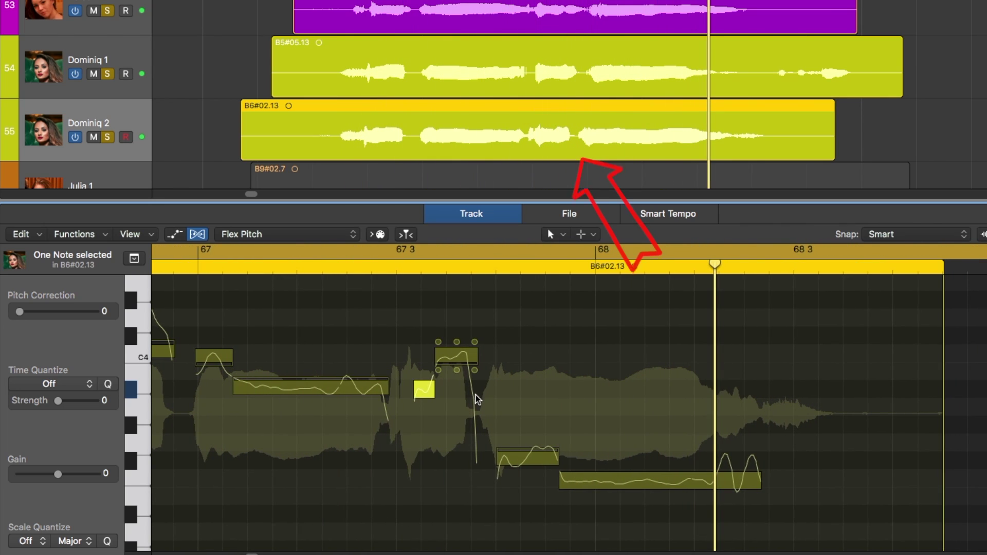
pyautogui.moveTo(501, 462); pyautogui.dragTo(506, 462)
pyautogui.press('space')
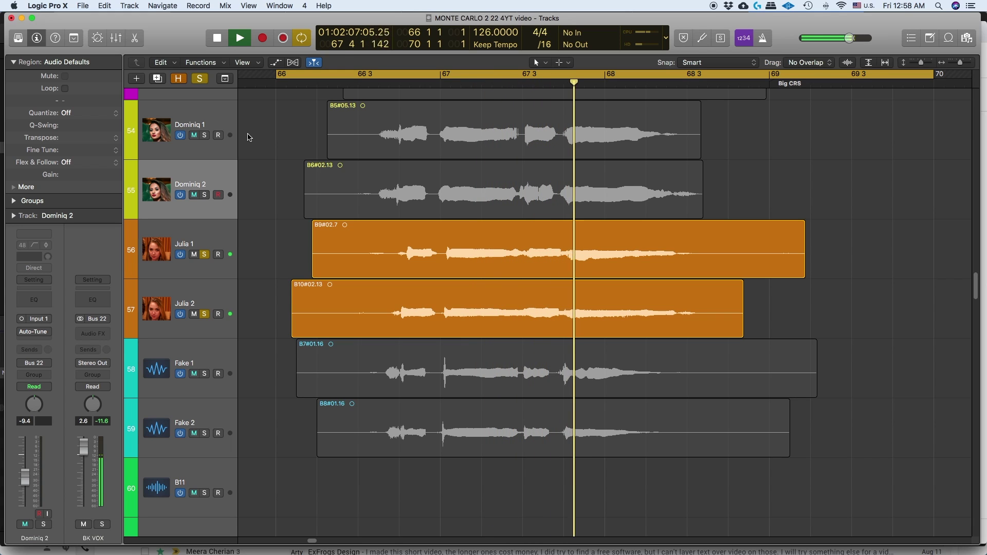
# Step: Solo the two green vocal tracks with the two orange ones and play them together to compare their timing
pyautogui.press('space')
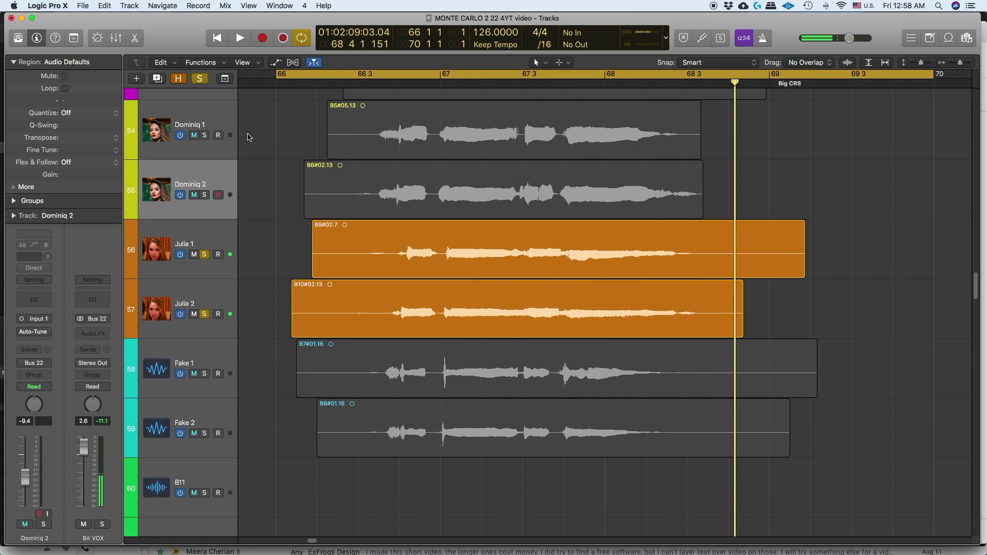
pyautogui.scroll(4, 247, 137)
pyautogui.click(204, 122)
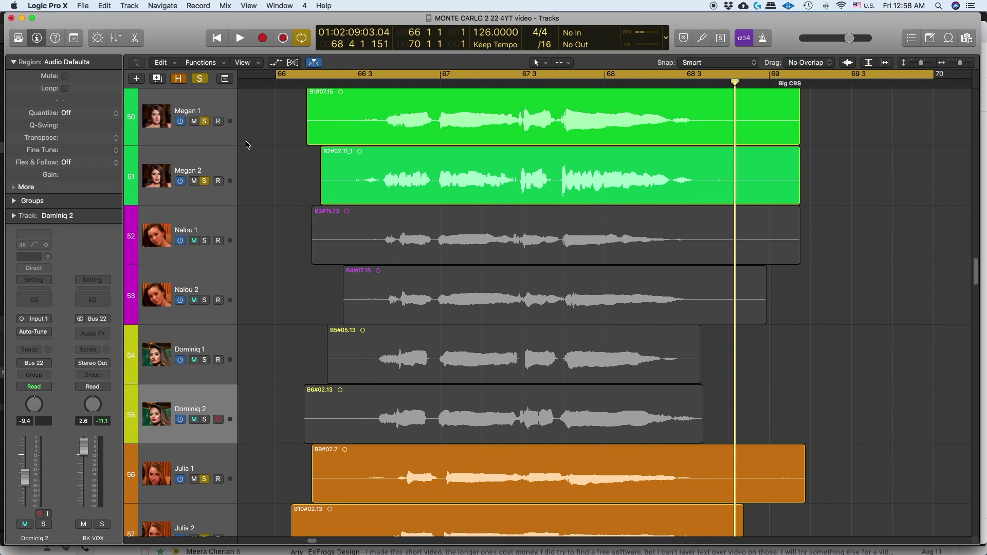
pyautogui.press('space')
pyautogui.scroll(-3, 248, 145)
pyautogui.scroll(2, 249, 148)
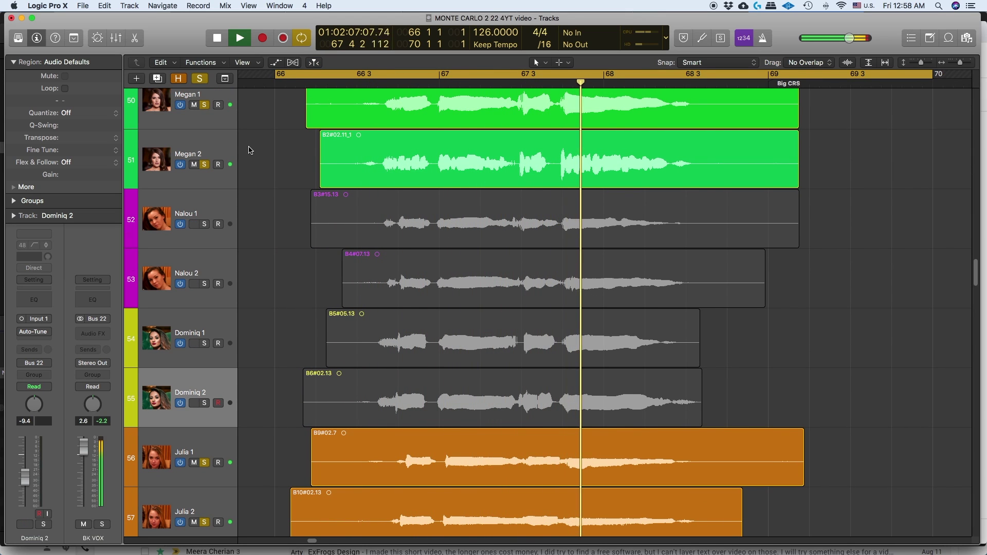
pyautogui.scroll(-4, 249, 150)
pyautogui.press('space')
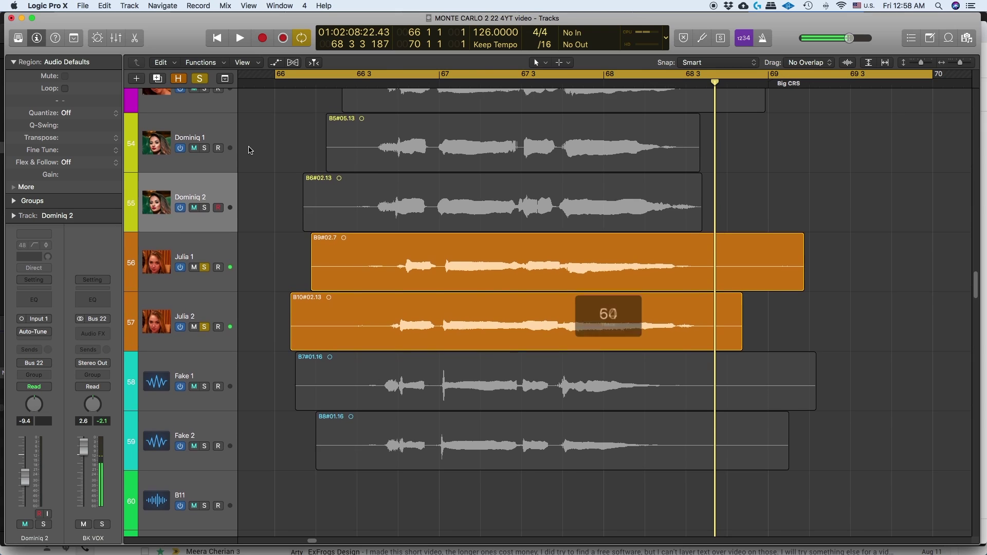
# Step: Move region B9#02.7 on track 56 slightly earlier and check its timing in playback
pyautogui.scroll(1, 249, 150)
pyautogui.moveTo(354, 265); pyautogui.dragTo(346, 260)
pyautogui.press('space')
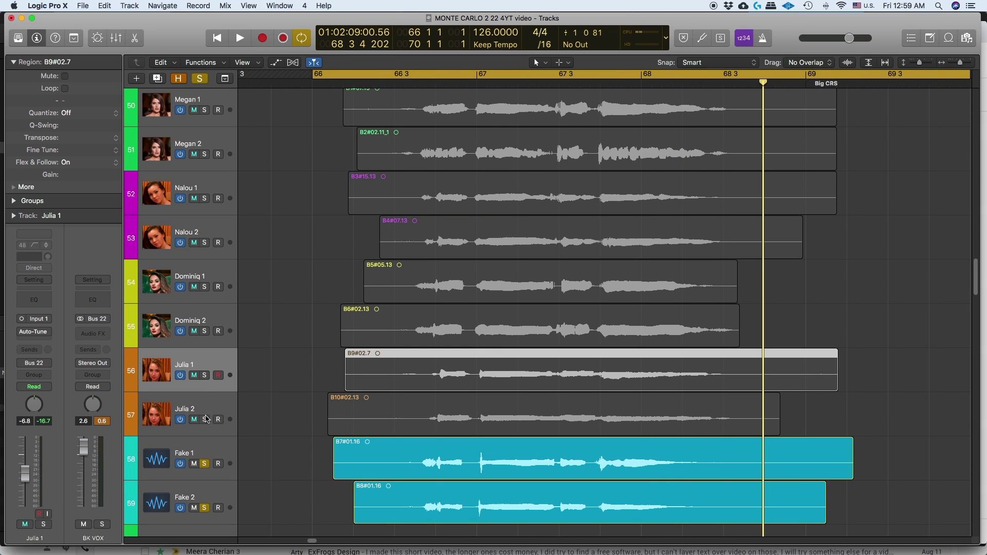
# Step: Solo the two yellow vocal tracks, 54 and 55, alongside Fake 1 and Fake 2, and play them together
pyautogui.click(204, 287)
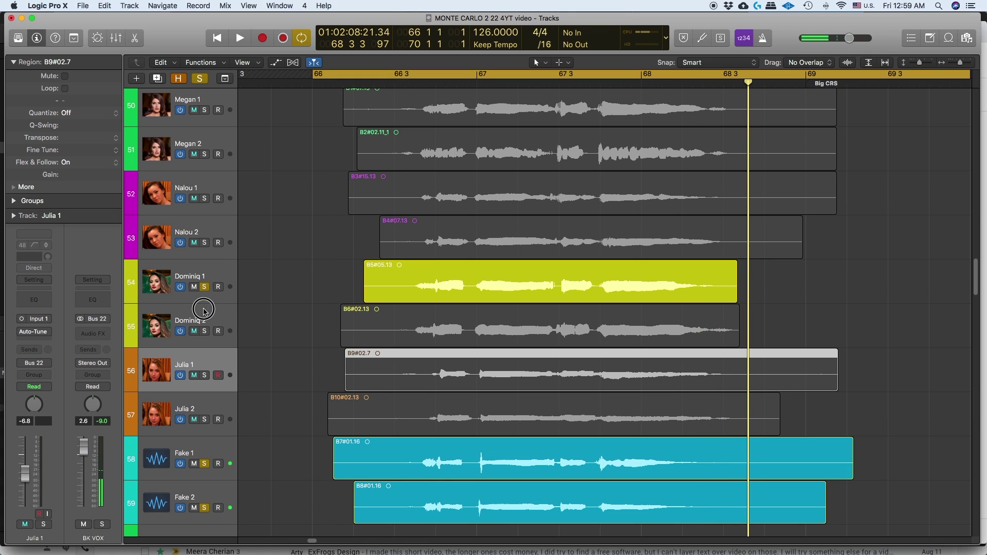
pyautogui.click(204, 331)
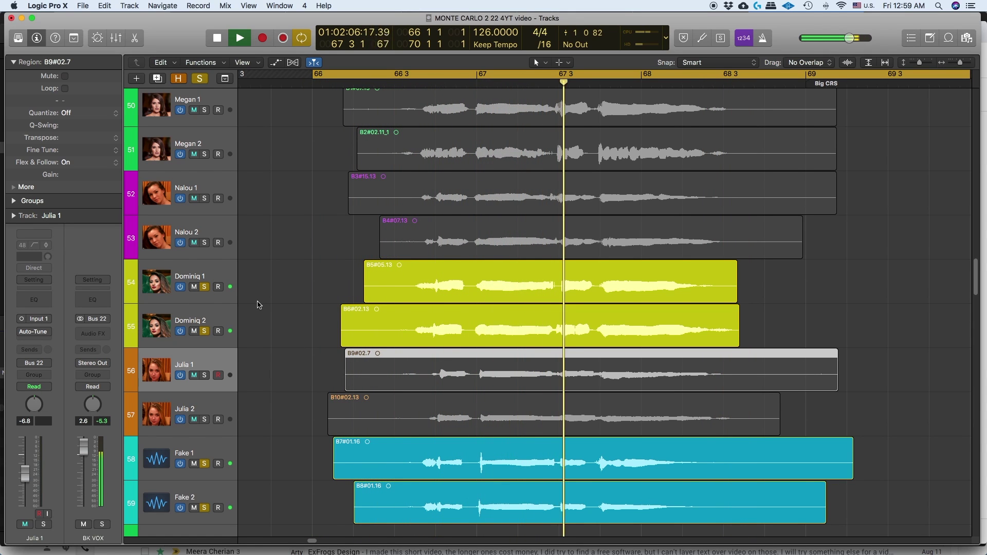
pyautogui.press('space')
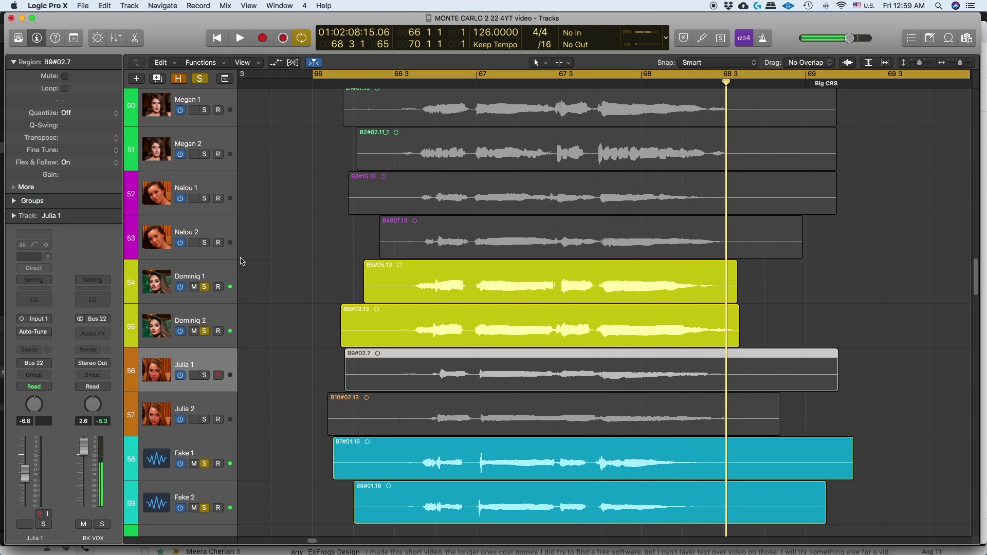
# Step: Solo the green, purple and orange vocal tracks too, and play all ten backing vocals on tracks 50 to 59 together
pyautogui.moveTo(206, 110); pyautogui.dragTo(206, 244)
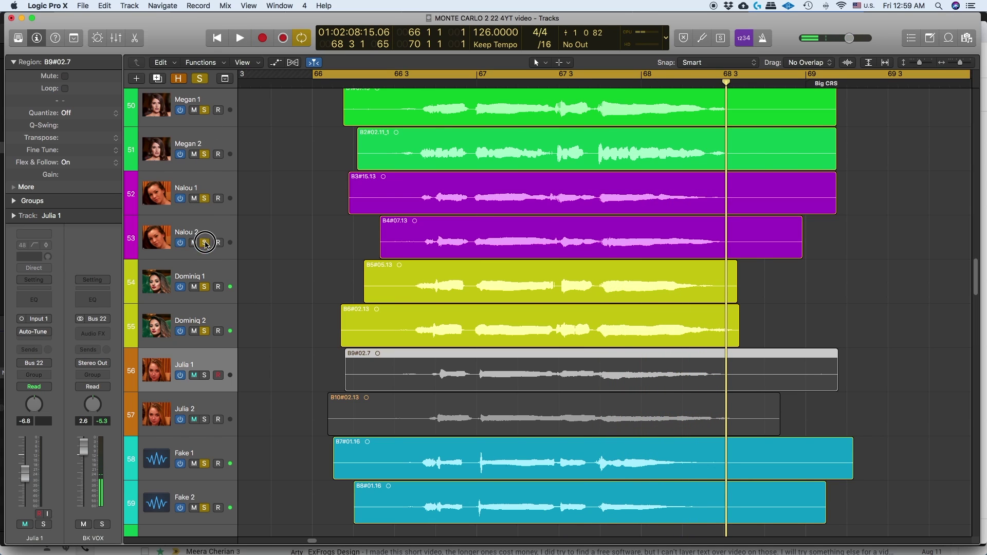
pyautogui.moveTo(205, 380); pyautogui.dragTo(206, 401)
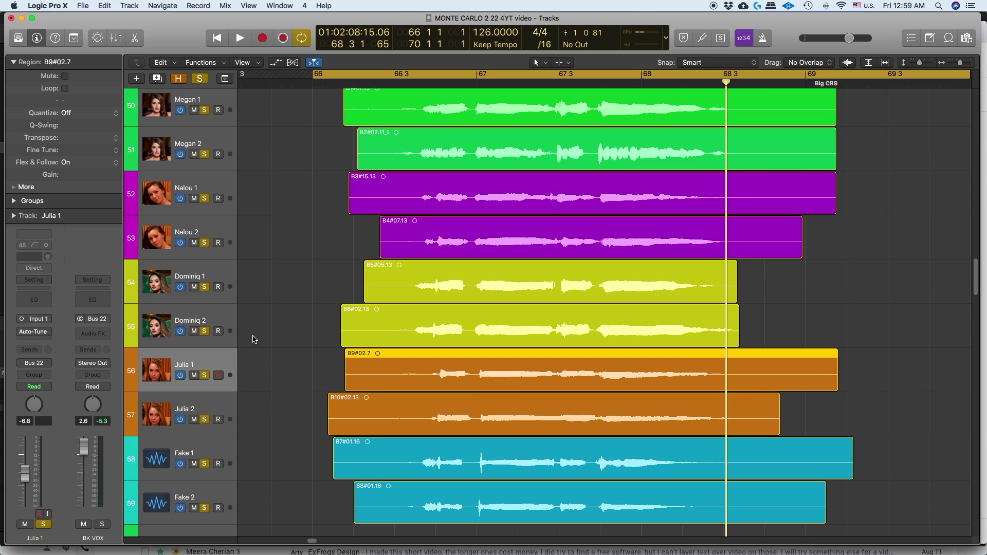
pyautogui.press('space')
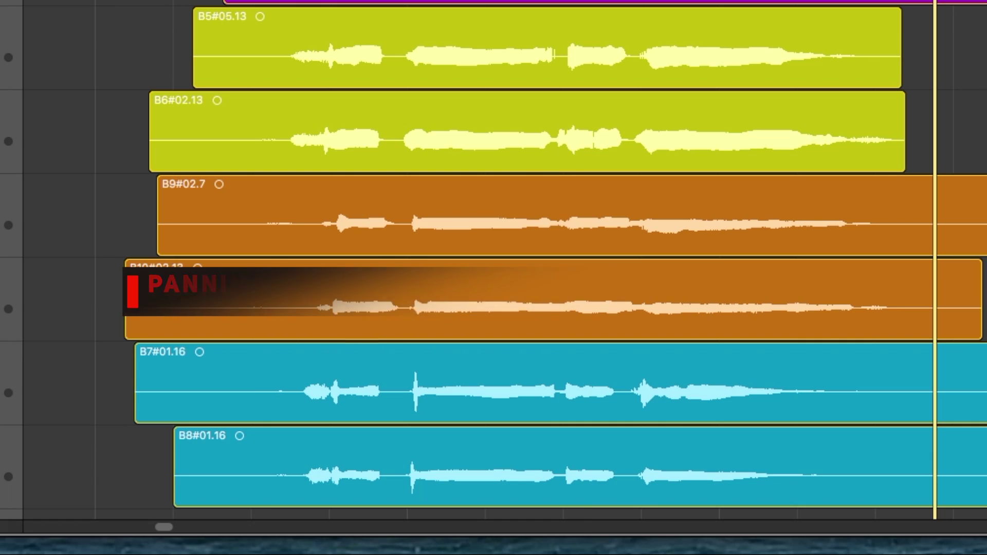
# Step: Show the mixer and pan all ten backing vocal channels together to -64
pyautogui.press('x')
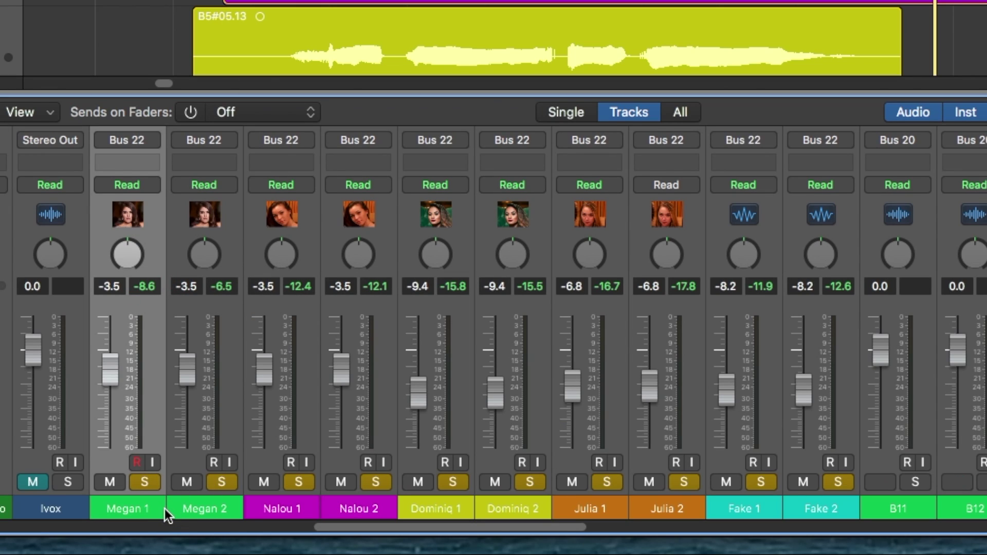
pyautogui.moveTo(137, 504); pyautogui.dragTo(801, 507)
pyautogui.moveTo(745, 254); pyautogui.dragTo(659, 399)
# Step: Pan the second channel of each backing vocal pair to +63, including Fake 2, and play the result
pyautogui.click(213, 505)
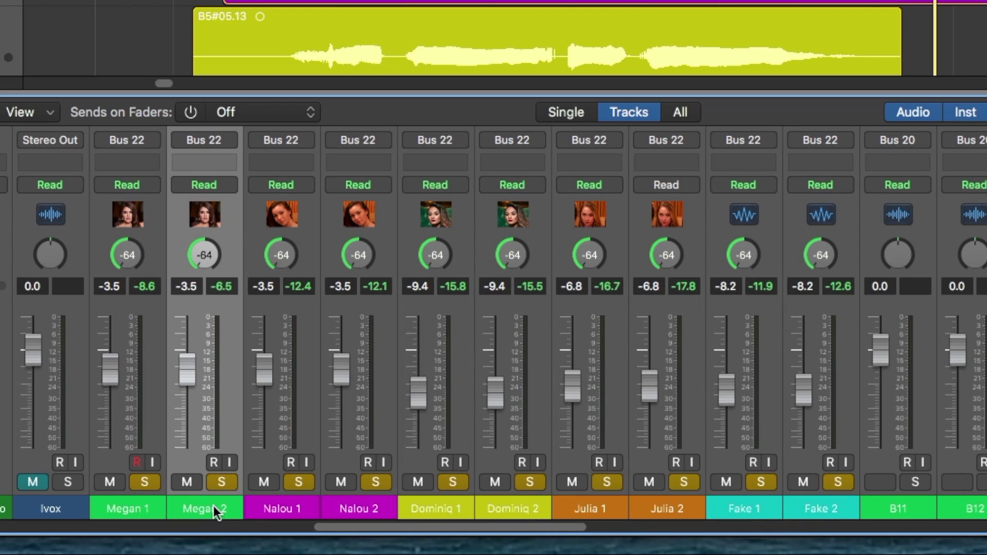
pyautogui.keyDown('super'); pyautogui.click(365, 509); pyautogui.keyUp('super')
pyautogui.keyDown('super'); pyautogui.click(506, 512); pyautogui.keyUp('super')
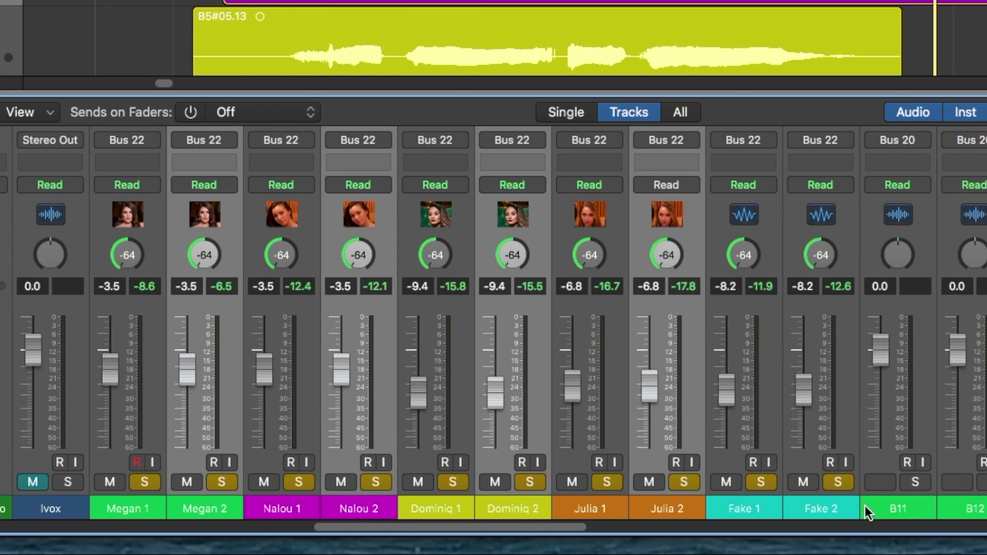
pyautogui.keyDown('super'); pyautogui.click(829, 507); pyautogui.keyUp('super')
pyautogui.moveTo(832, 273); pyautogui.dragTo(819, 135)
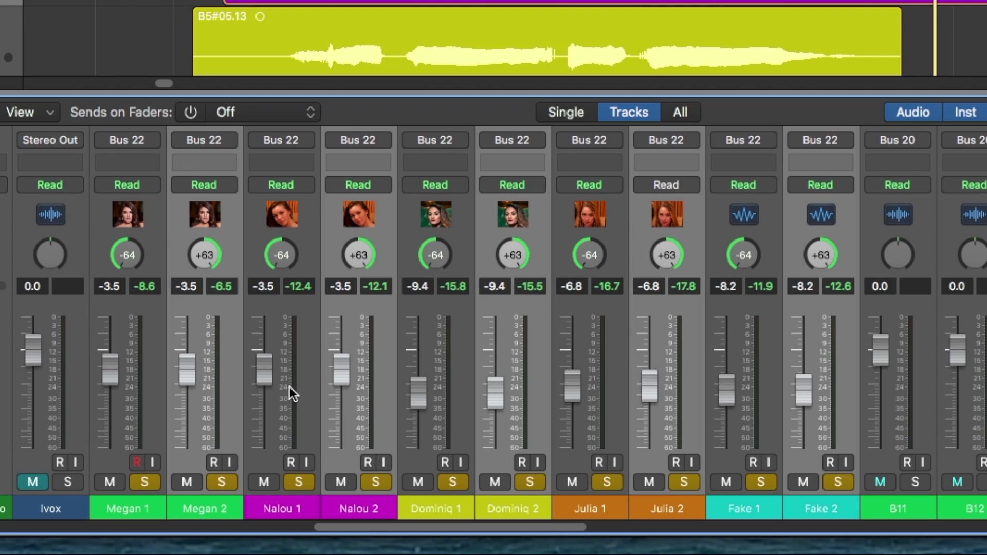
pyautogui.press('space')
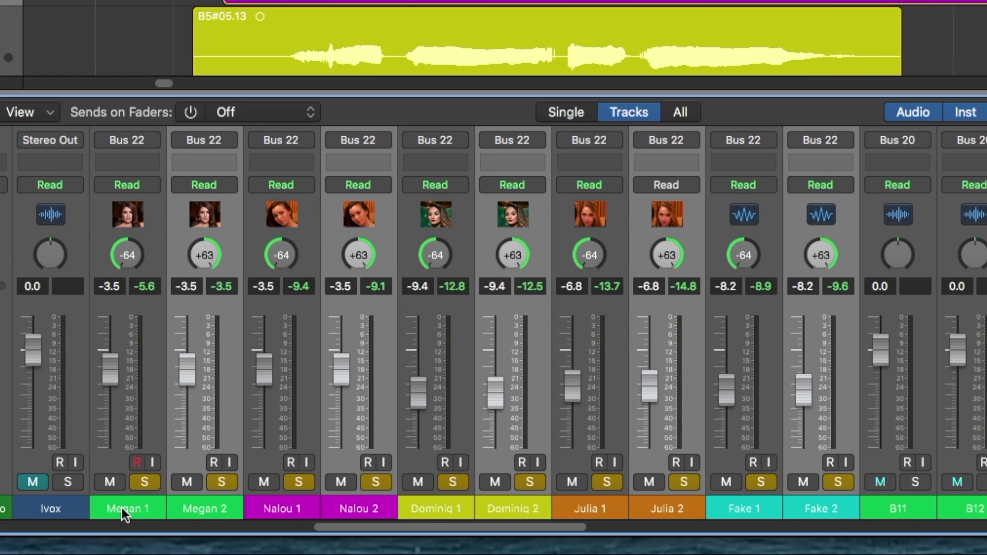
# Step: Narrow the stereo spread: set the second channel of each pair to +42 and the first to -42
pyautogui.moveTo(205, 256); pyautogui.dragTo(198, 289)
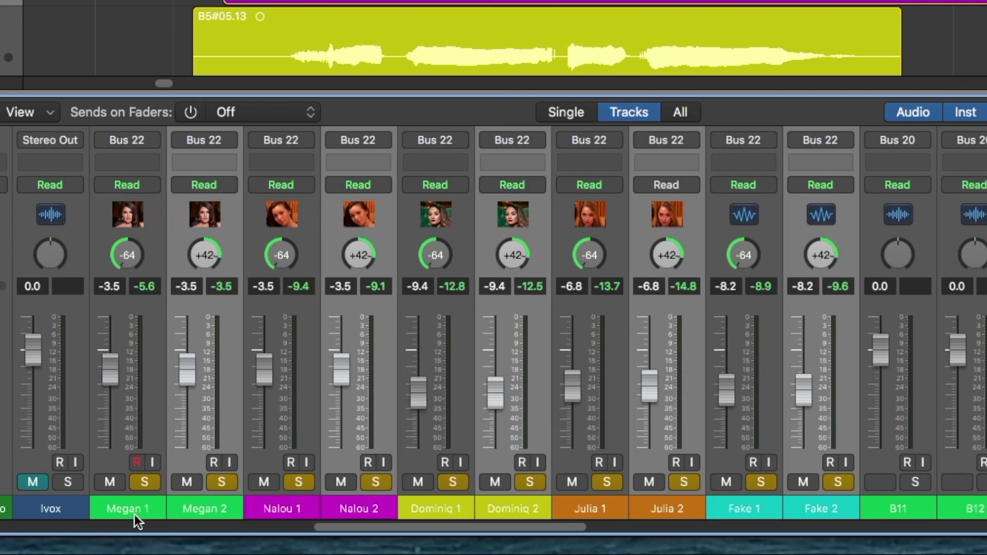
pyautogui.click(137, 509)
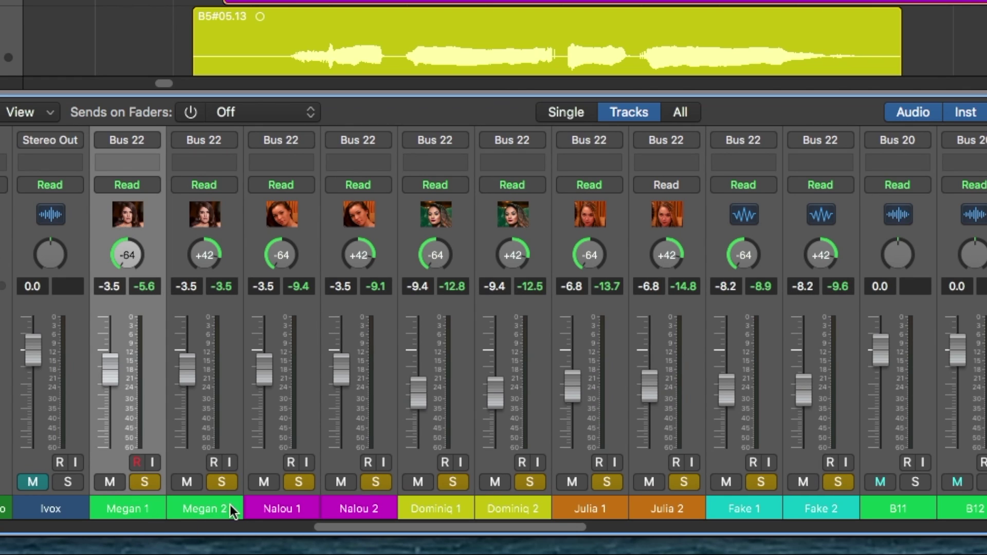
pyautogui.keyDown('shift'); pyautogui.click(290, 509); pyautogui.keyUp('shift')
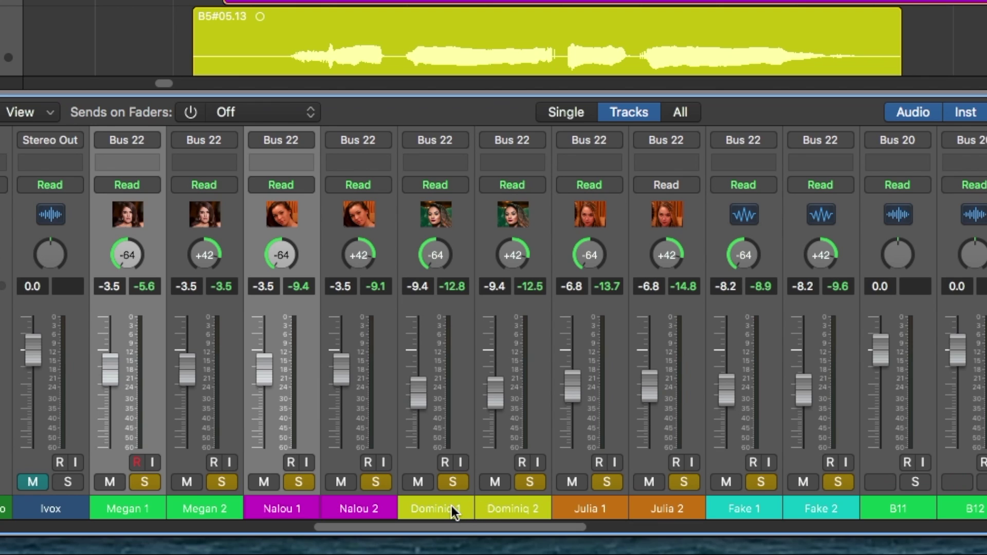
pyautogui.keyDown('shift'); pyautogui.click(587, 508); pyautogui.keyUp('shift')
pyautogui.keyDown('shift'); pyautogui.click(760, 510); pyautogui.keyUp('shift')
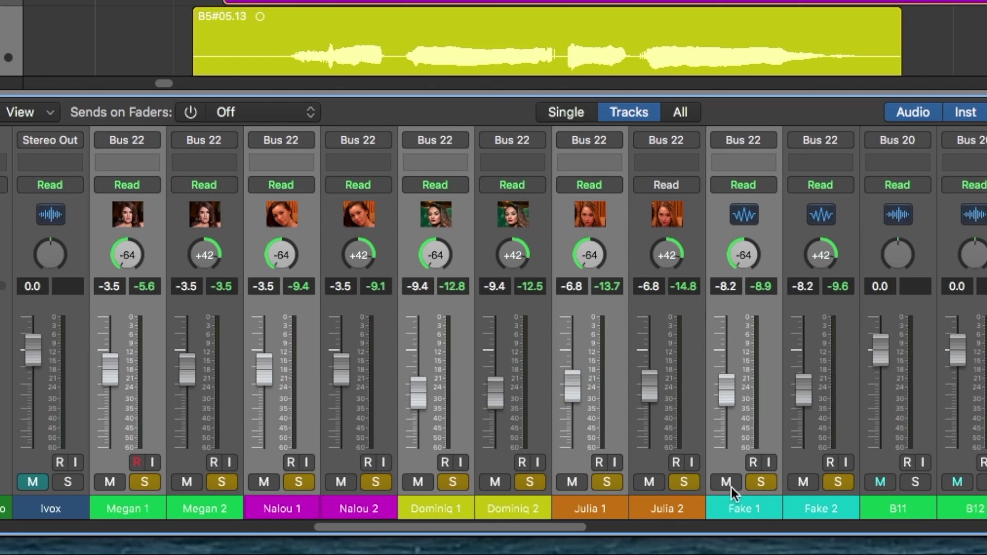
pyautogui.moveTo(748, 259)
pyautogui.mouseDown()
pyautogui.moveTo(751, 237)
pyautogui.moveTo(738, 267)
pyautogui.mouseUp()
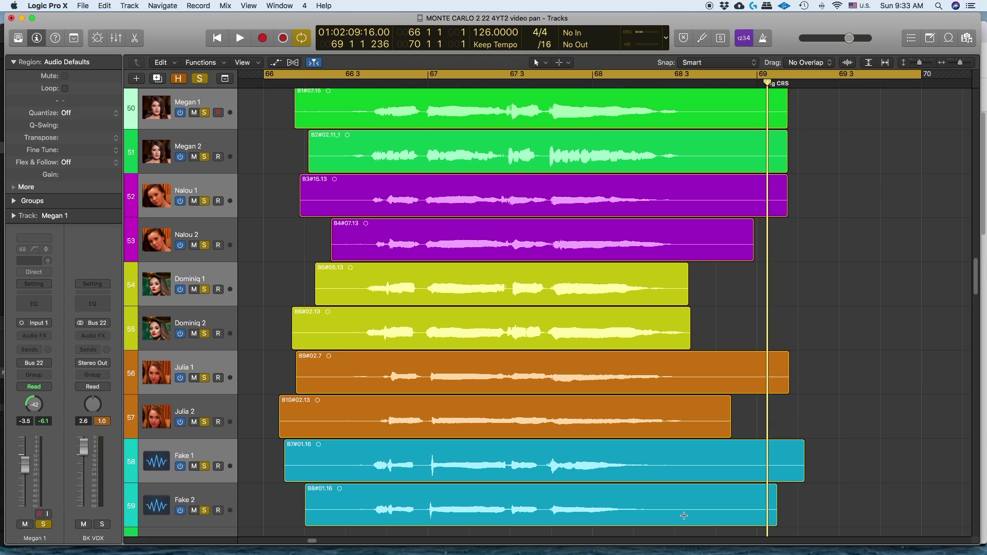
# Step: Delete the tails of the ten backing vocal regions on tracks 50 to 59 just after 68 3
pyautogui.moveTo(684, 516); pyautogui.dragTo(798, 115)
pyautogui.click(745, 120)
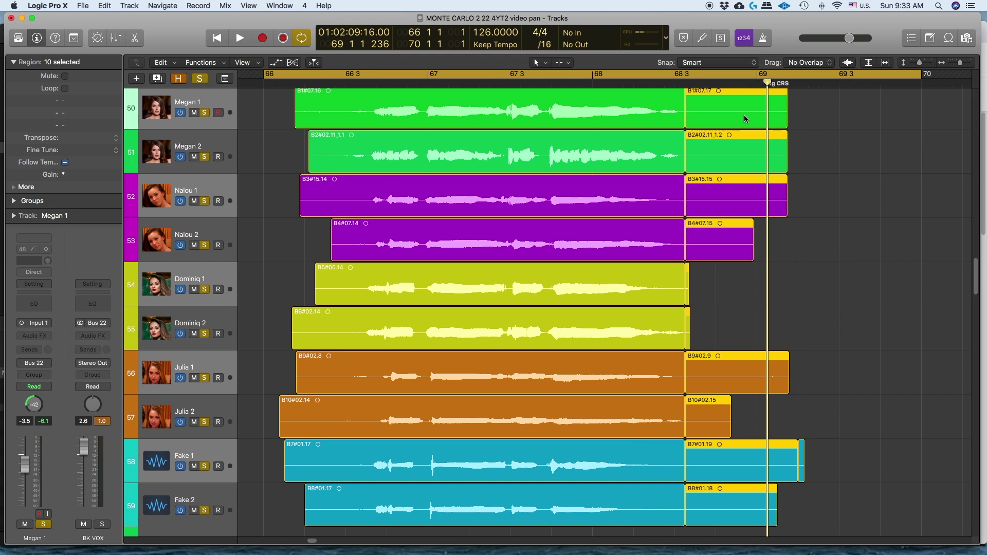
pyautogui.press('Delete')
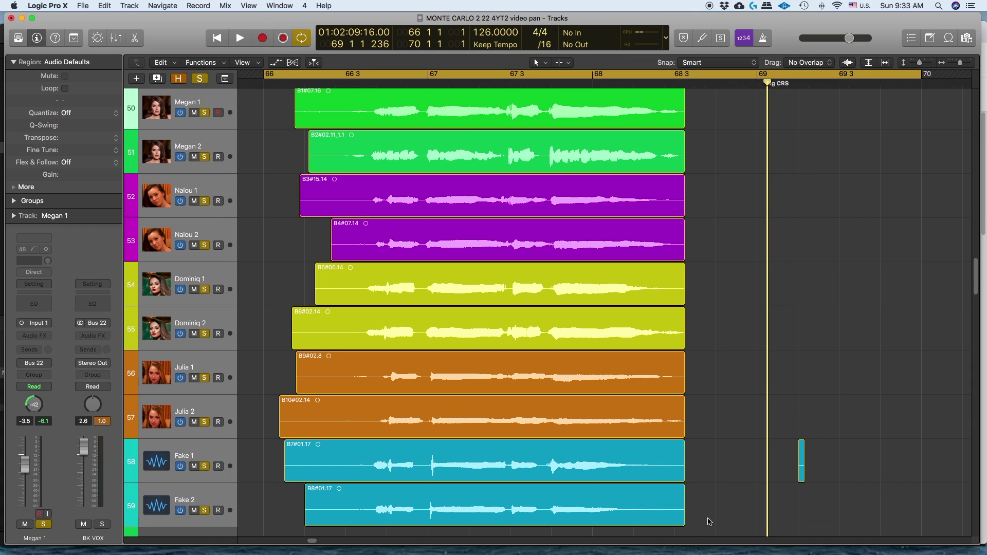
# Step: Add short fade-outs to the ends of all ten backing vocal regions with the Fade tool and play the result
pyautogui.moveTo(709, 520); pyautogui.dragTo(642, 122)
pyautogui.press('t')
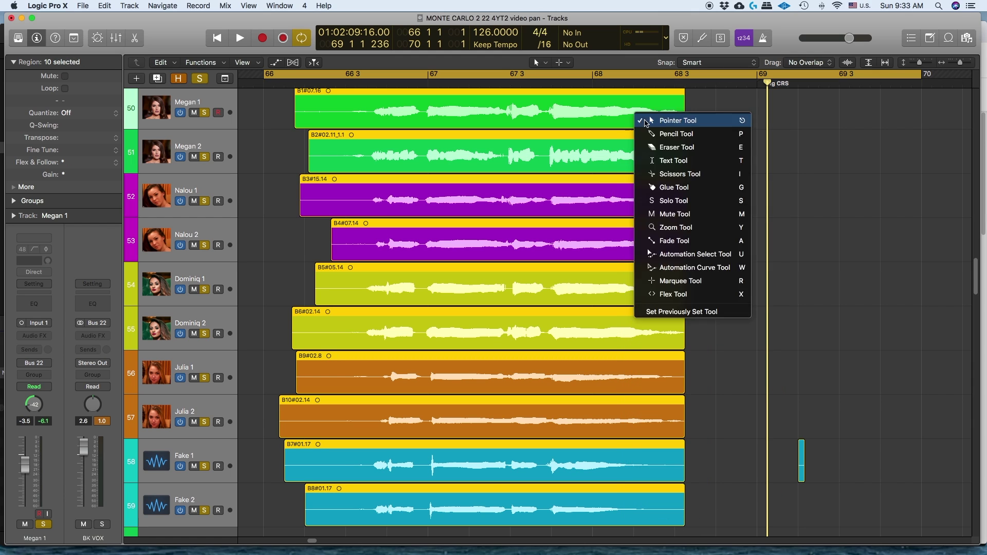
pyautogui.press('Escape')
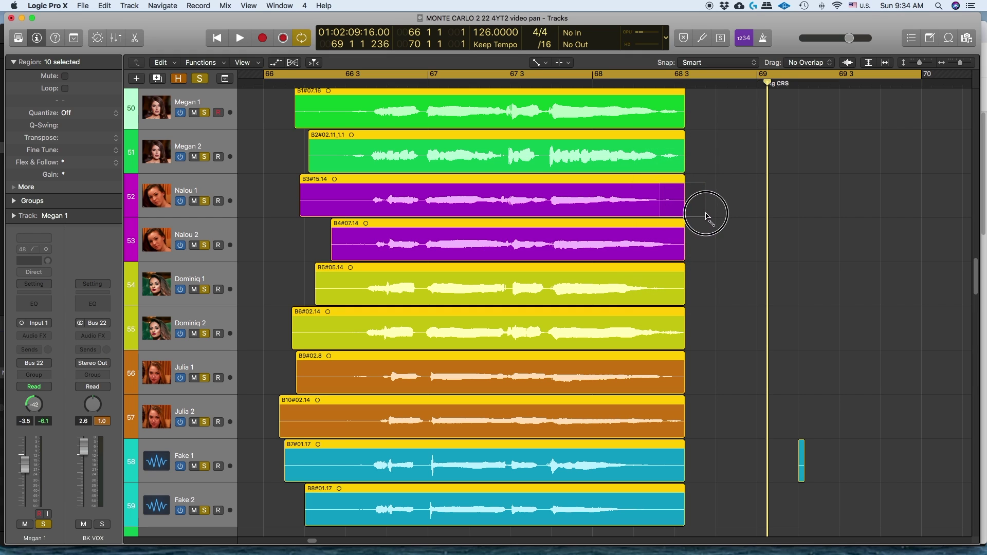
pyautogui.moveTo(705, 216); pyautogui.dragTo(708, 220)
pyautogui.press('space')
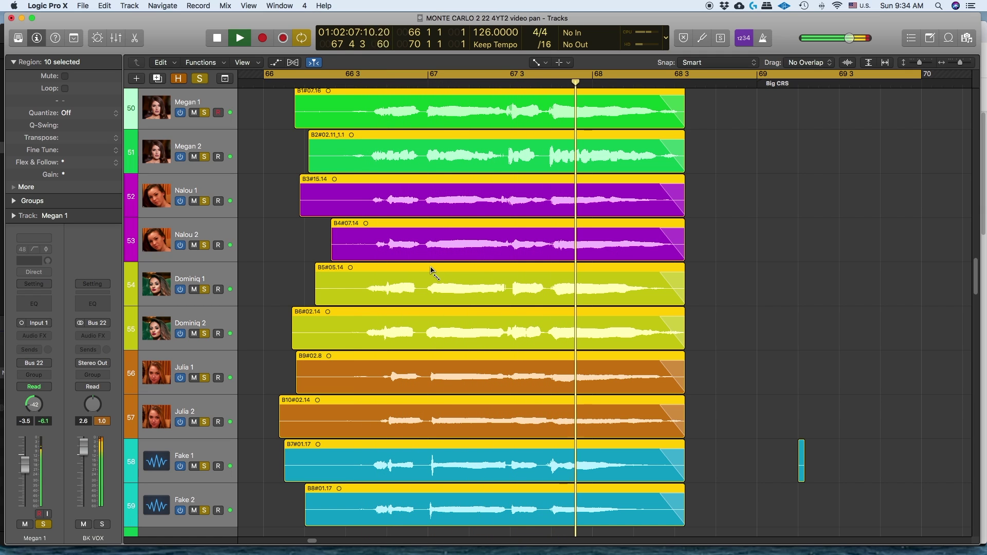
pyautogui.press('space')
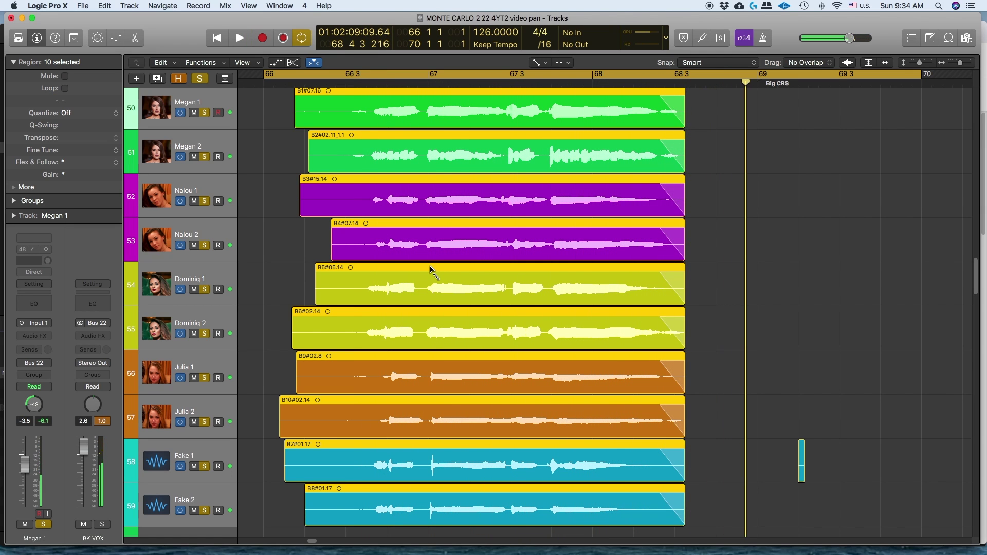
# Step: Trim the silent lead-ins of all ten regions to just after 66 3, add short fade-ins and play the result
pyautogui.moveTo(366, 509); pyautogui.dragTo(275, 116)
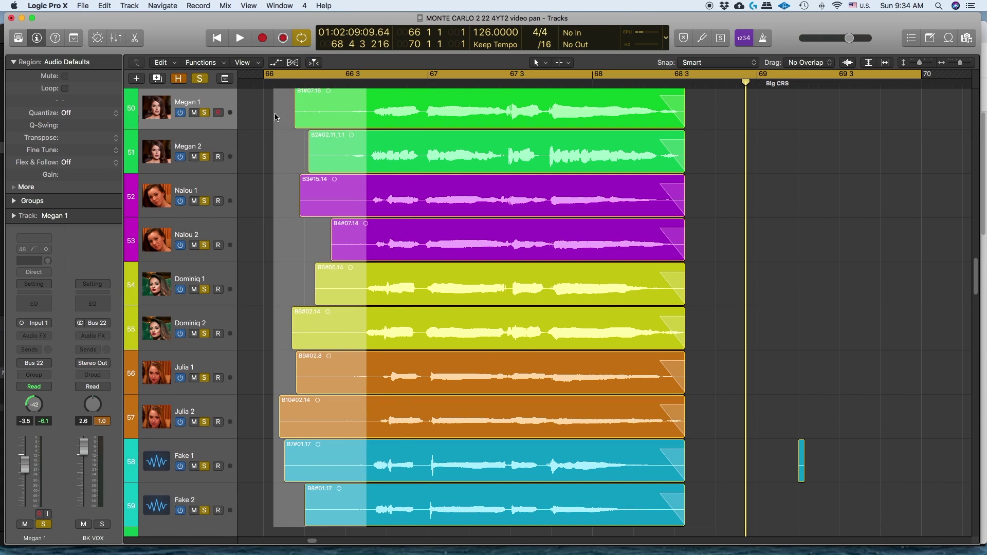
pyautogui.press('Delete')
pyautogui.moveTo(336, 101); pyautogui.dragTo(353, 505)
pyautogui.press('t')
pyautogui.click(432, 525)
pyautogui.press('space')
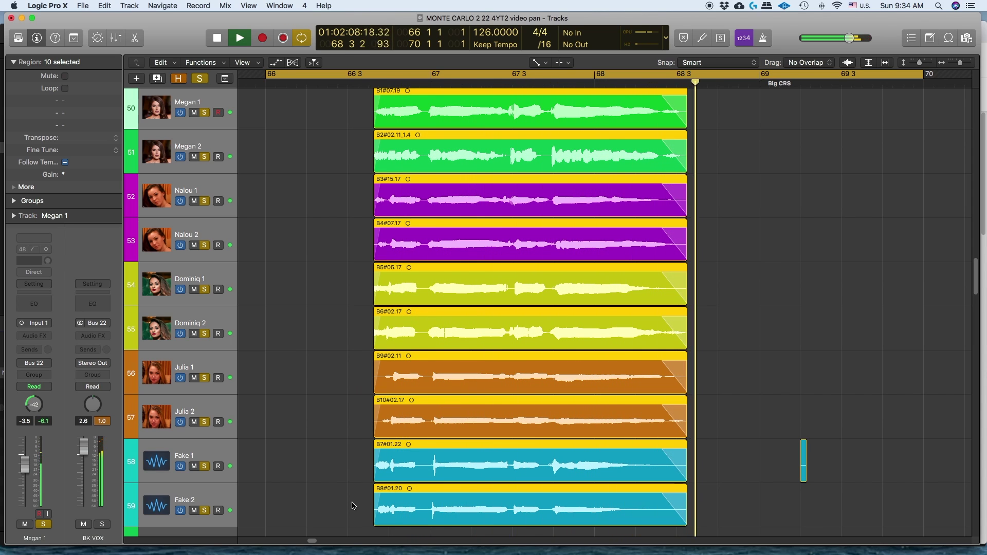
pyautogui.press('space')
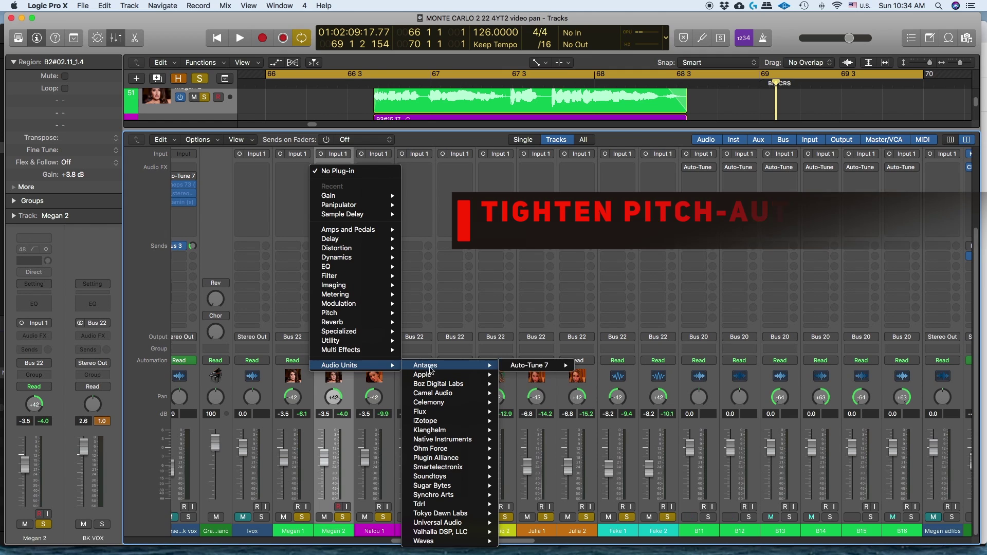
# Step: Insert Auto-Tune 7 on the second green vocal channel and copy it to the first green and the purple, yellow and orange channels
pyautogui.click(628, 435)
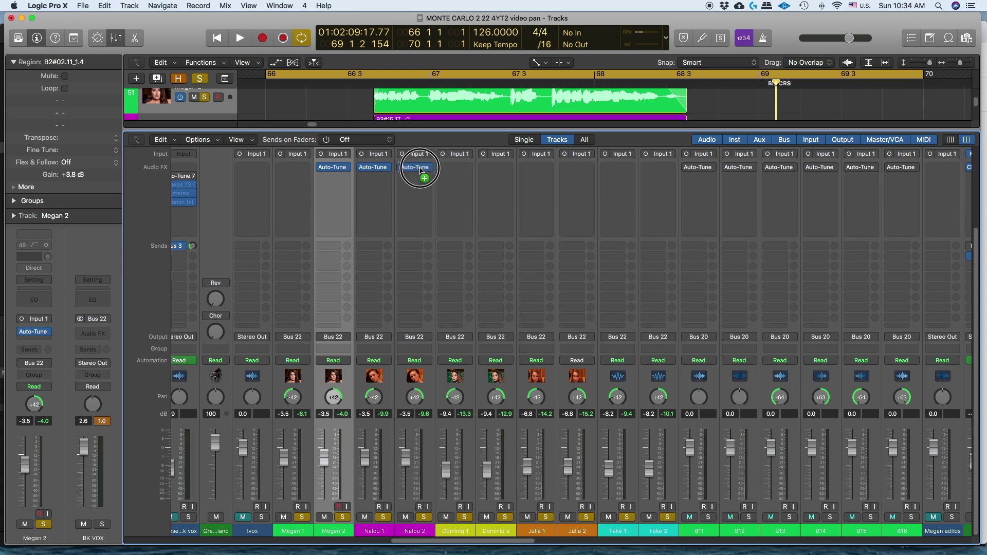
pyautogui.moveTo(420, 172); pyautogui.dragTo(489, 172)
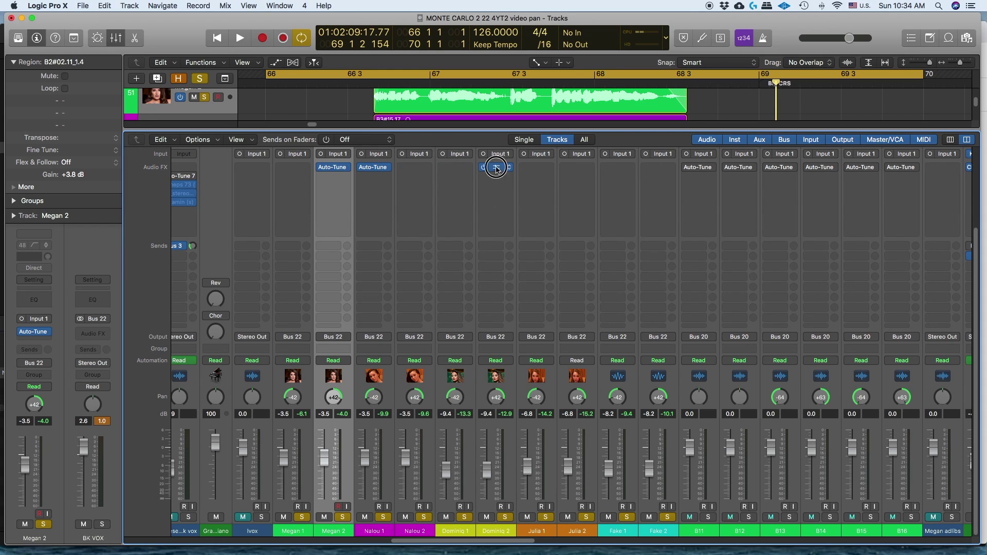
pyautogui.press('space')
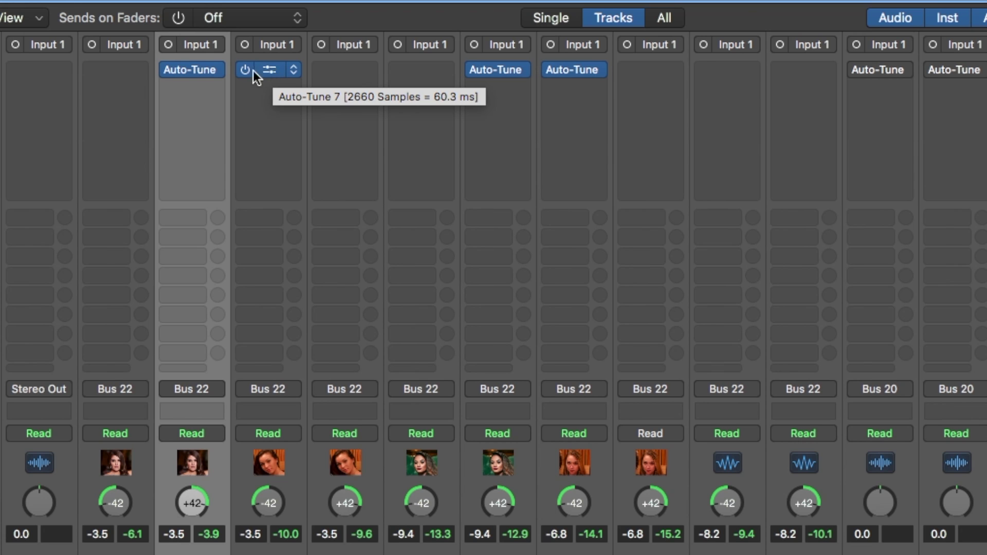
pyautogui.moveTo(333, 167); pyautogui.dragTo(294, 171)
pyautogui.moveTo(116, 73); pyautogui.dragTo(116, 72)
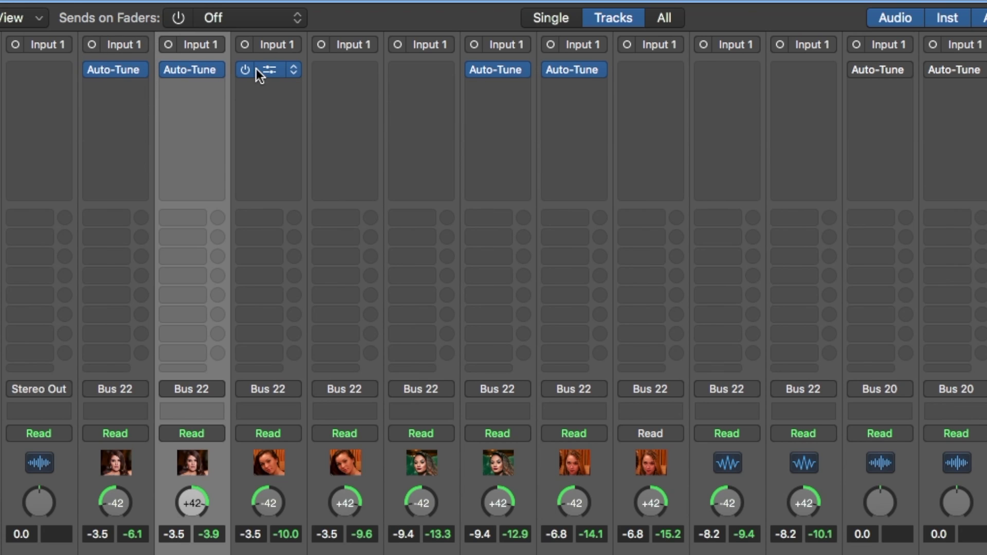
pyautogui.moveTo(267, 70); pyautogui.dragTo(419, 76)
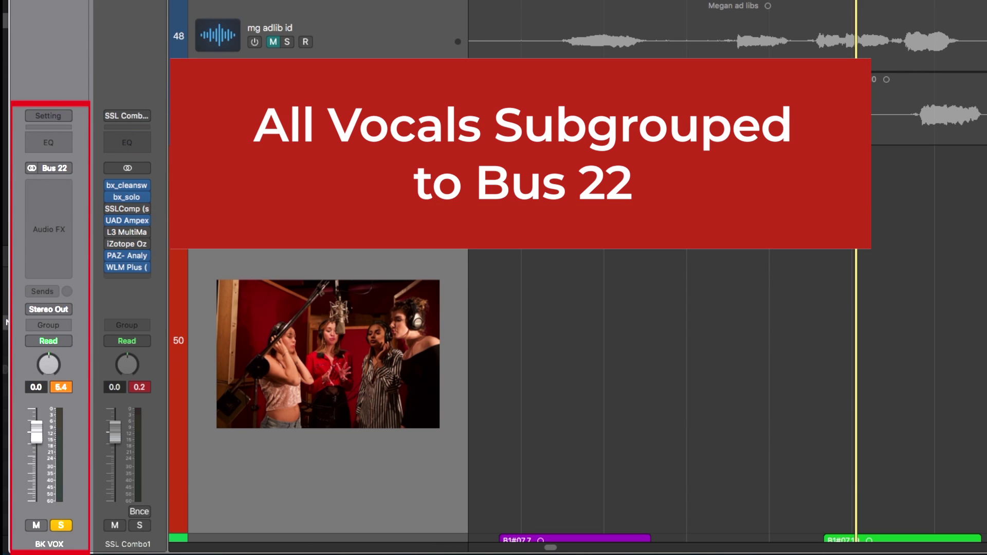
# Step: Insert a Channel EQ on the soloed BK VOX bus and enable its low cut at 186 Hz
pyautogui.click(62, 525)
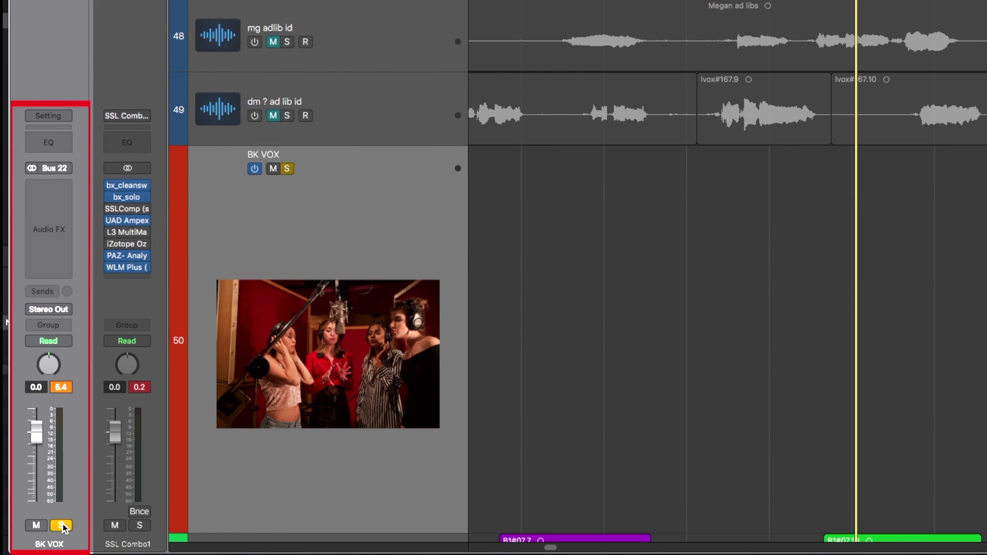
pyautogui.click(43, 136)
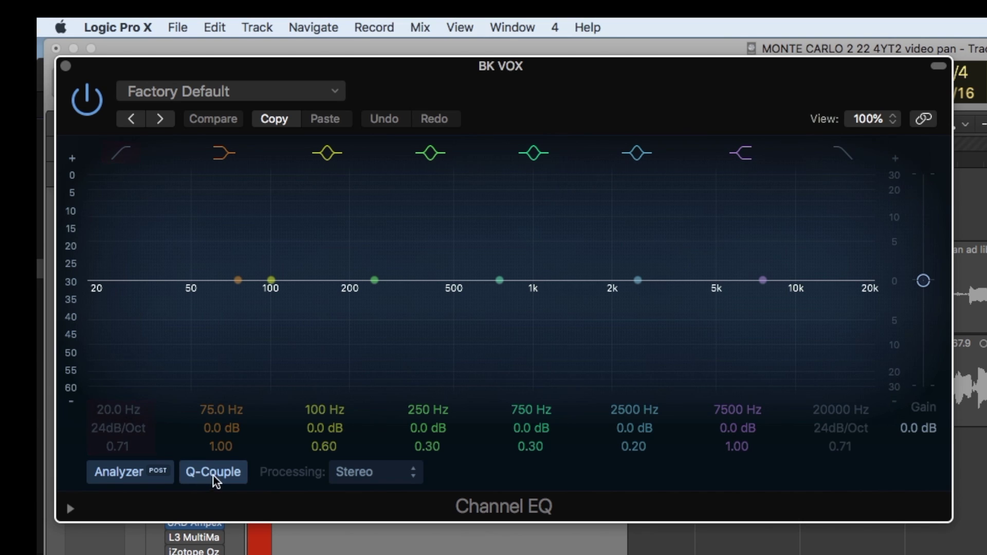
pyautogui.click(118, 153)
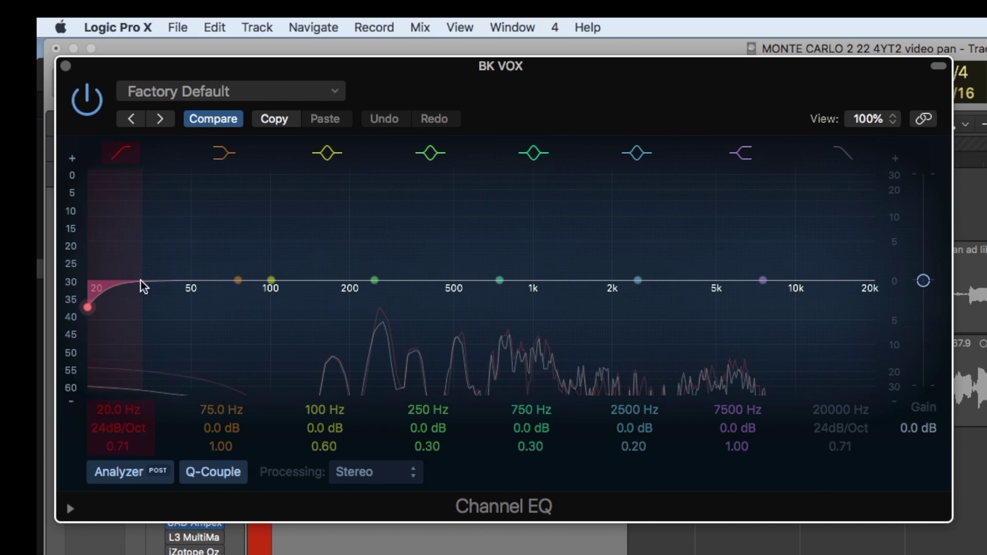
pyautogui.moveTo(119, 409); pyautogui.dragTo(66, 487)
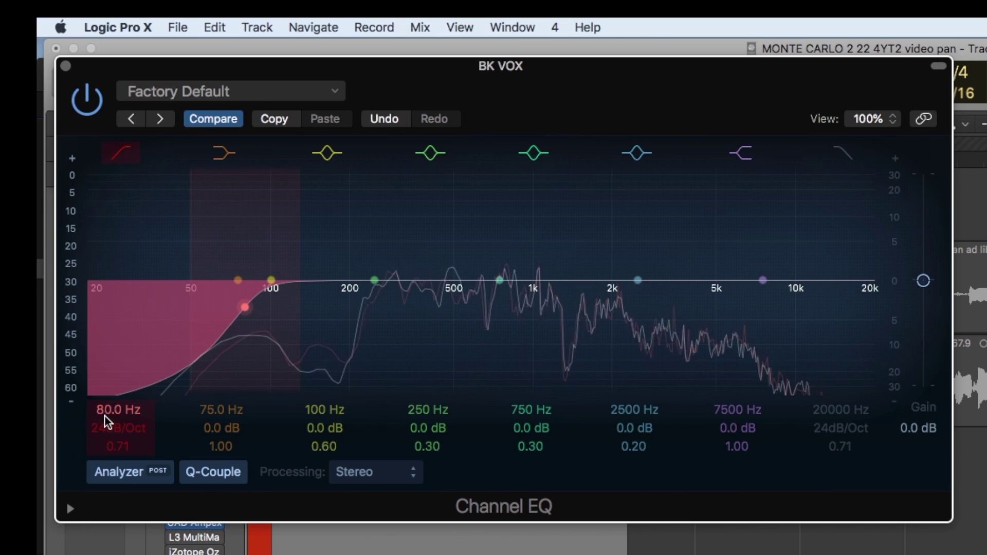
pyautogui.moveTo(106, 409); pyautogui.dragTo(106, 378)
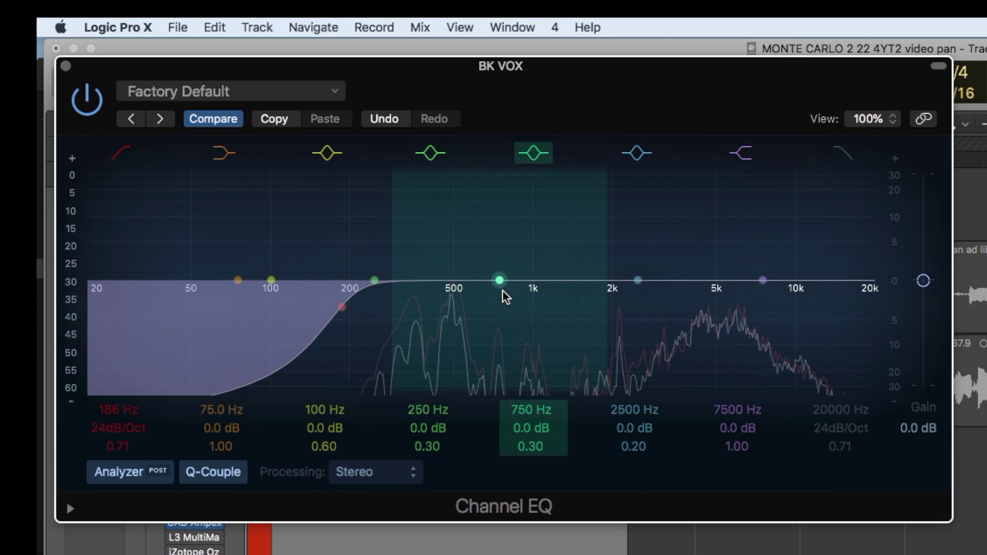
# Step: Boost the 750 Hz EQ band to find the resonance, narrow its Q to 3.40, and cut -6.0 dB at 485 Hz
pyautogui.moveTo(499, 286); pyautogui.dragTo(459, 236)
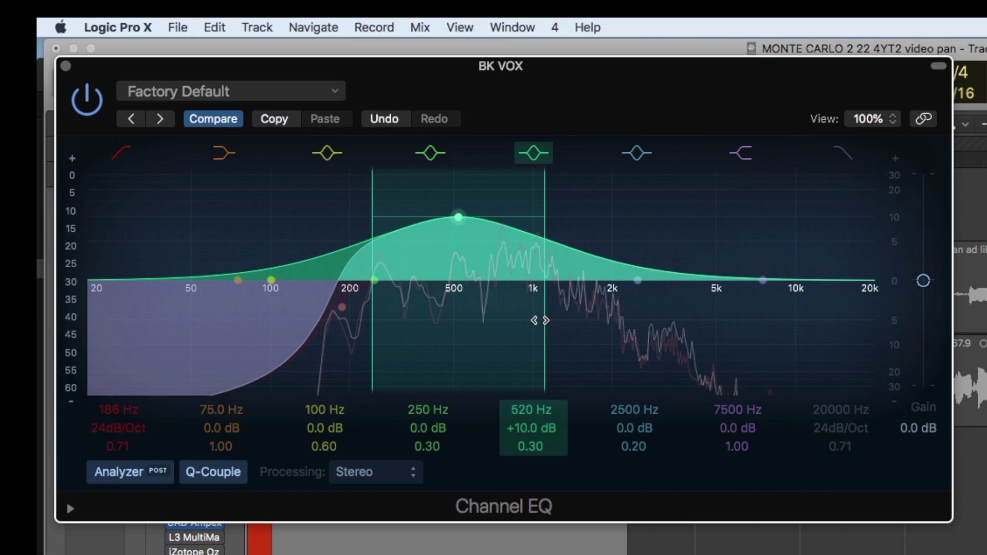
pyautogui.moveTo(534, 303); pyautogui.dragTo(499, 320)
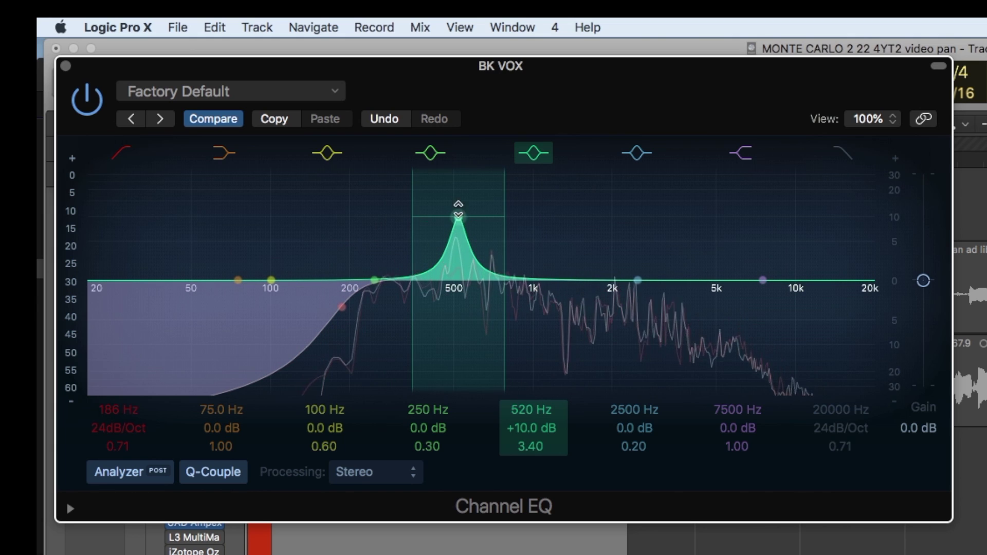
pyautogui.moveTo(458, 217); pyautogui.dragTo(450, 316)
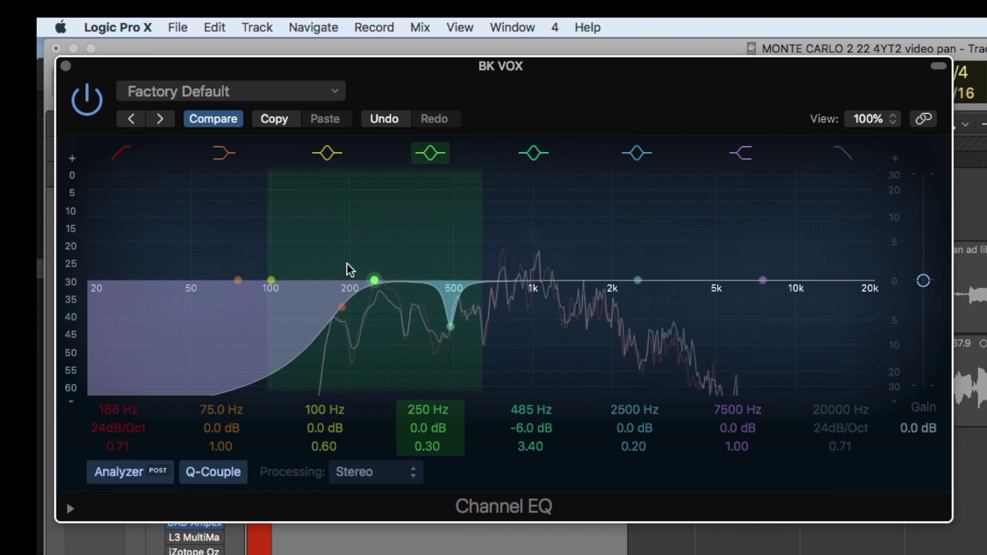
# Step: Close the Channel EQ, insert a PuigChild 670 (s) compressor below it on the BK VOX bus, and adjust its left threshold
pyautogui.click(93, 107)
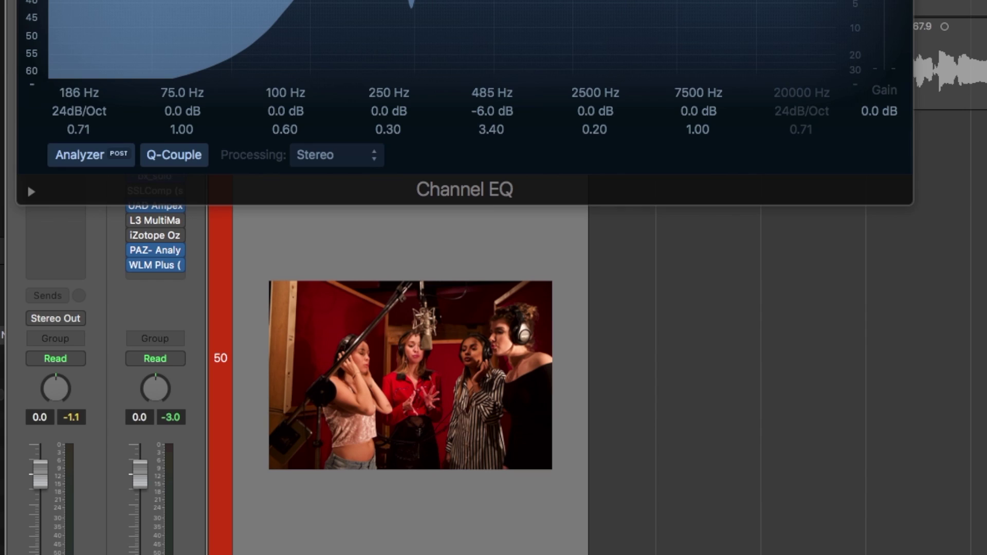
pyautogui.click(66, 66)
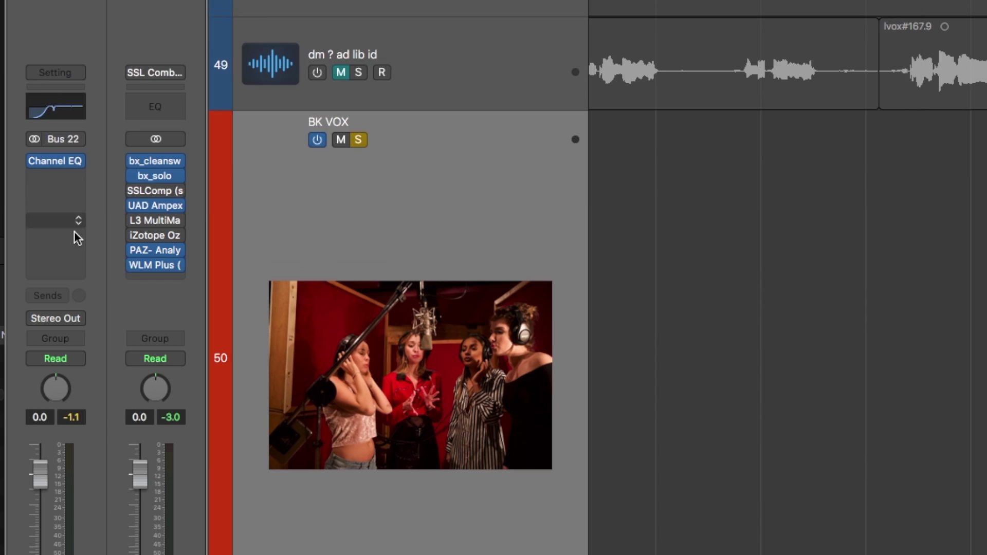
pyautogui.click(79, 178)
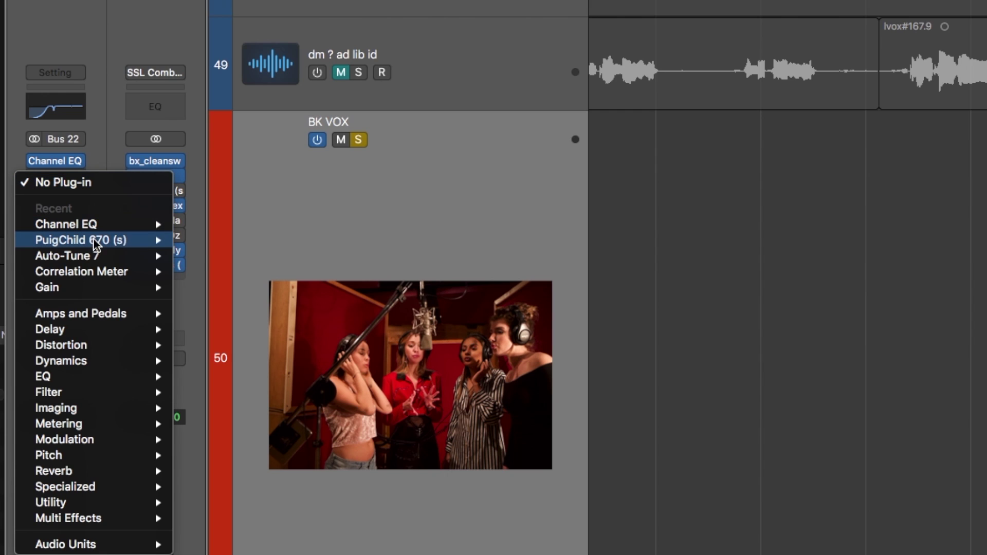
pyautogui.moveTo(98, 245)
pyautogui.click(213, 241)
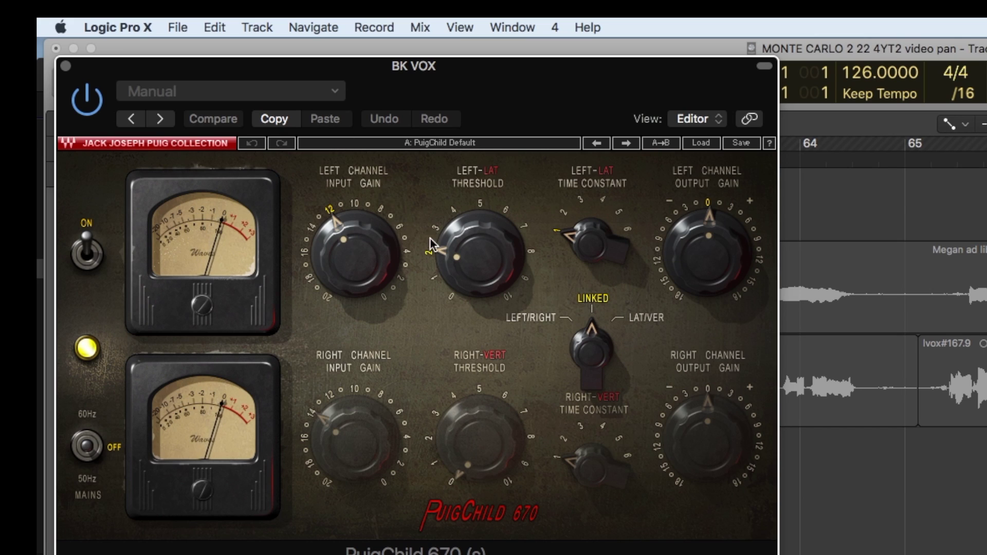
pyautogui.moveTo(459, 246); pyautogui.dragTo(459, 249)
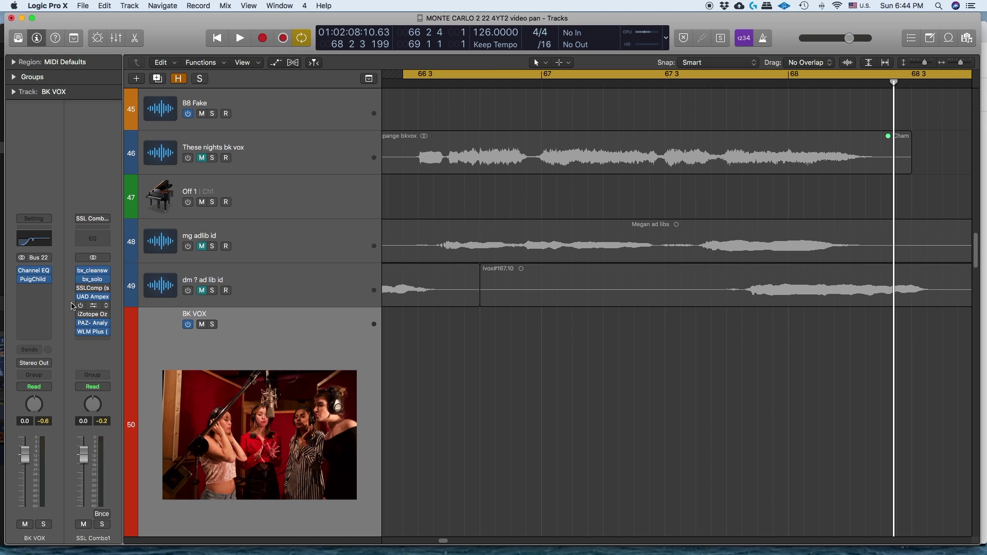
# Step: Insert the Waves Scheps Omni Channel (s) in the slot below PuigChild on the BK VOX bus
pyautogui.click(35, 288)
pyautogui.moveTo(40, 505)
pyautogui.moveTo(126, 543)
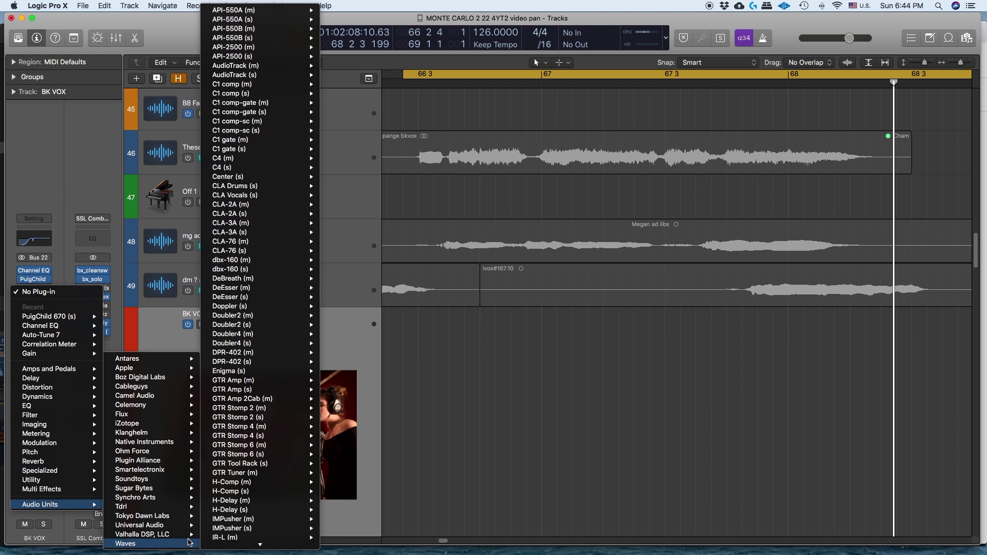
pyautogui.click(250, 436)
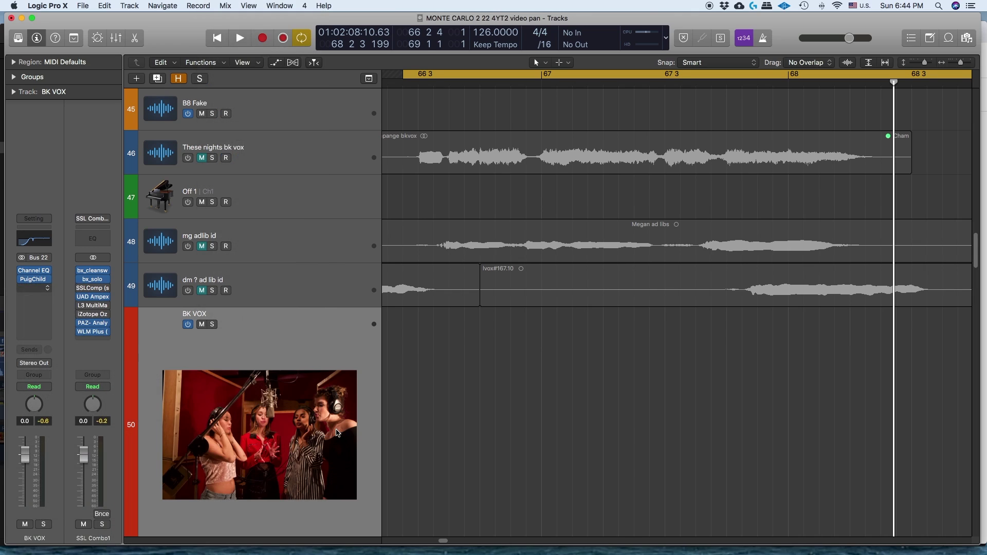
pyautogui.moveTo(886, 76); pyautogui.dragTo(957, 80)
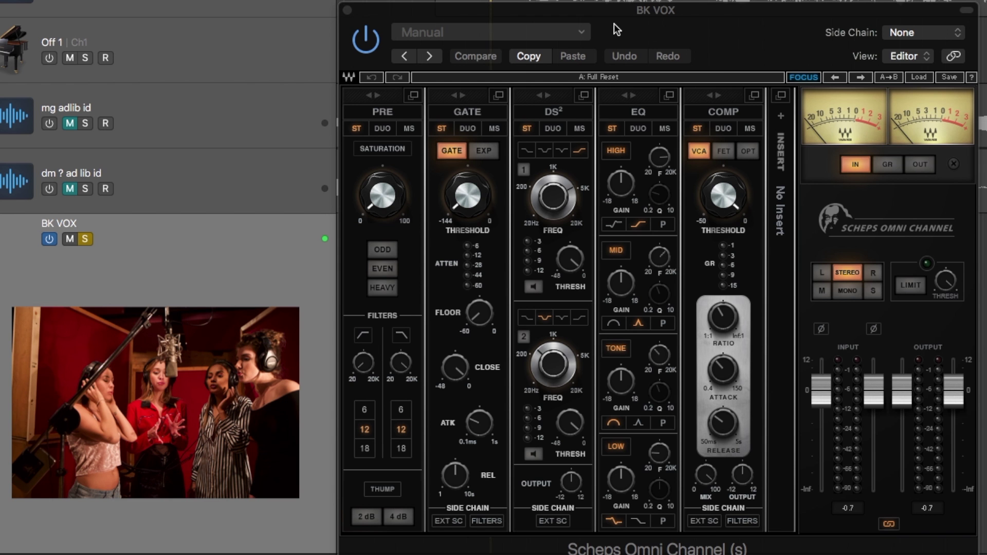
# Step: Add PRE saturation to the backing vocals, switch it to EVEN, and fine-tune the amount in the expanded module
pyautogui.moveTo(374, 218); pyautogui.dragTo(376, 195)
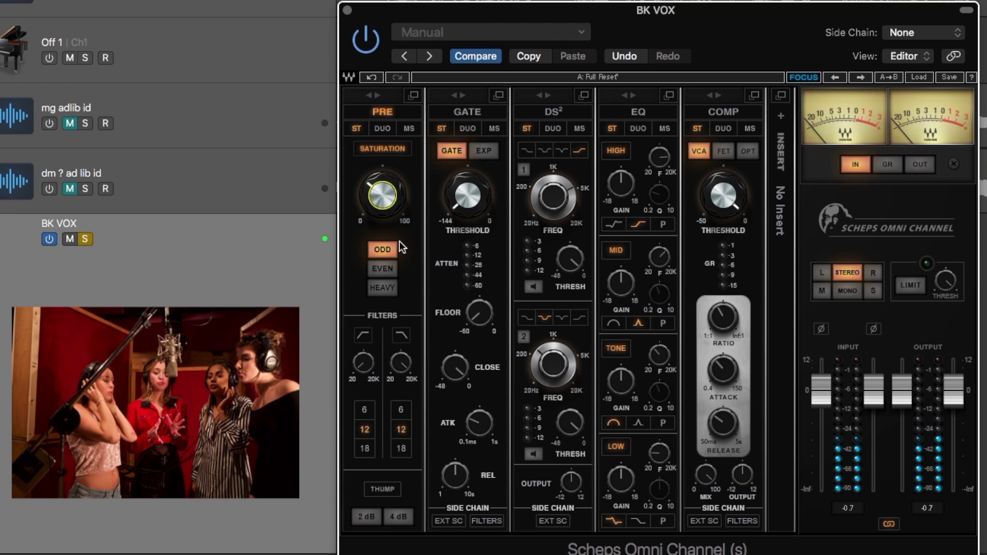
pyautogui.click(382, 269)
pyautogui.click(413, 96)
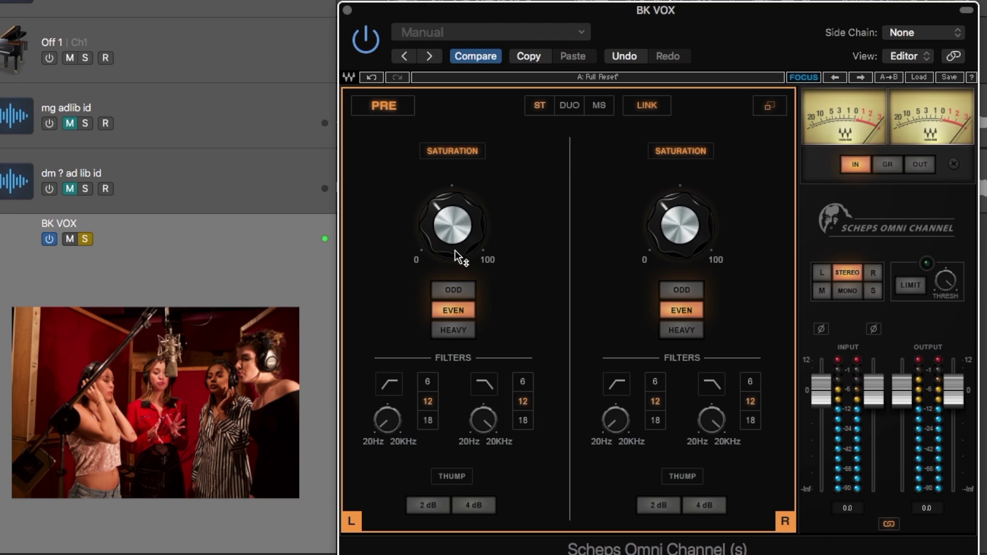
pyautogui.moveTo(455, 255); pyautogui.dragTo(455, 238)
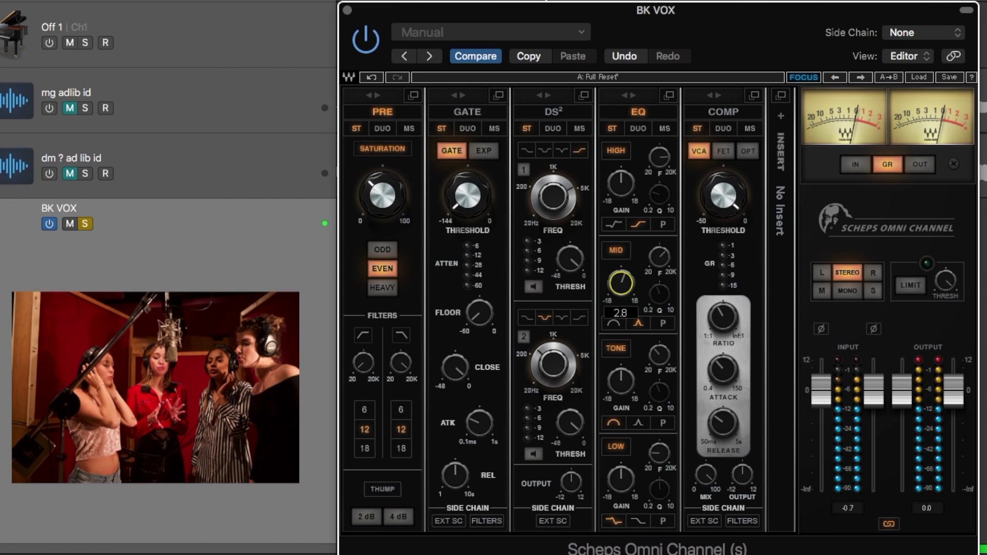
# Step: Tune the Omni Channel EQ with the MID band around 2763 Hz and HIGH at 11408 Hz, and lower the output to -2.6 dB
pyautogui.moveTo(664, 258); pyautogui.dragTo(664, 256)
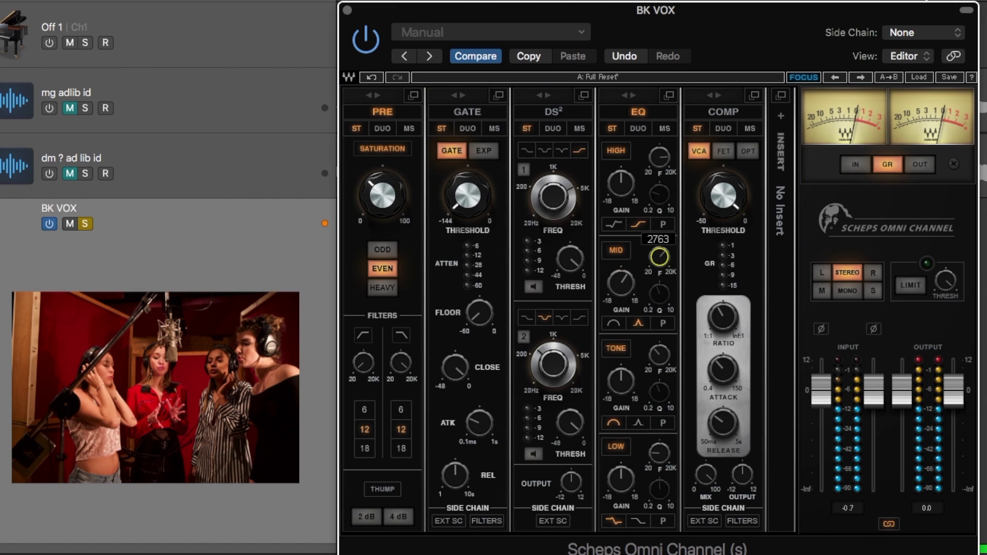
pyautogui.moveTo(660, 256); pyautogui.dragTo(660, 258)
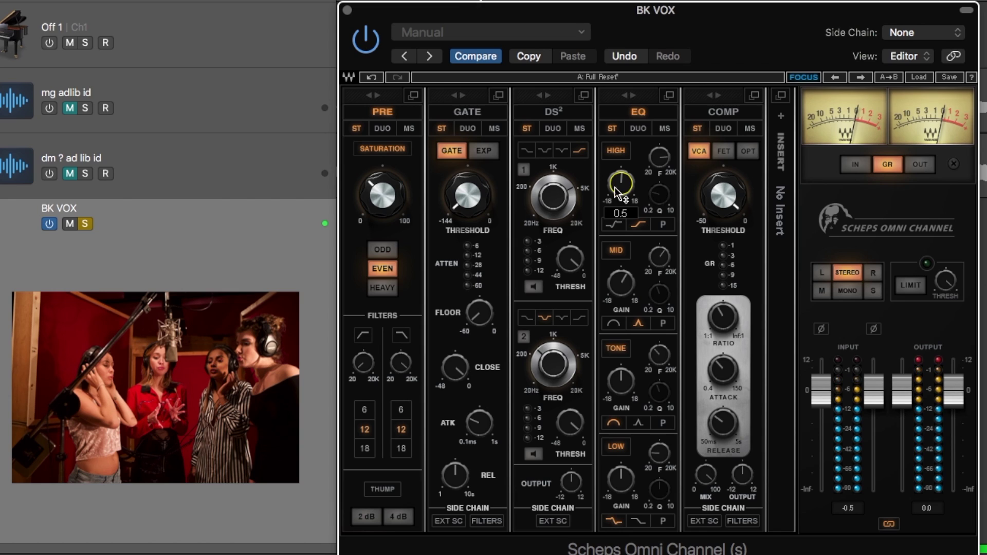
pyautogui.moveTo(659, 157); pyautogui.dragTo(660, 155)
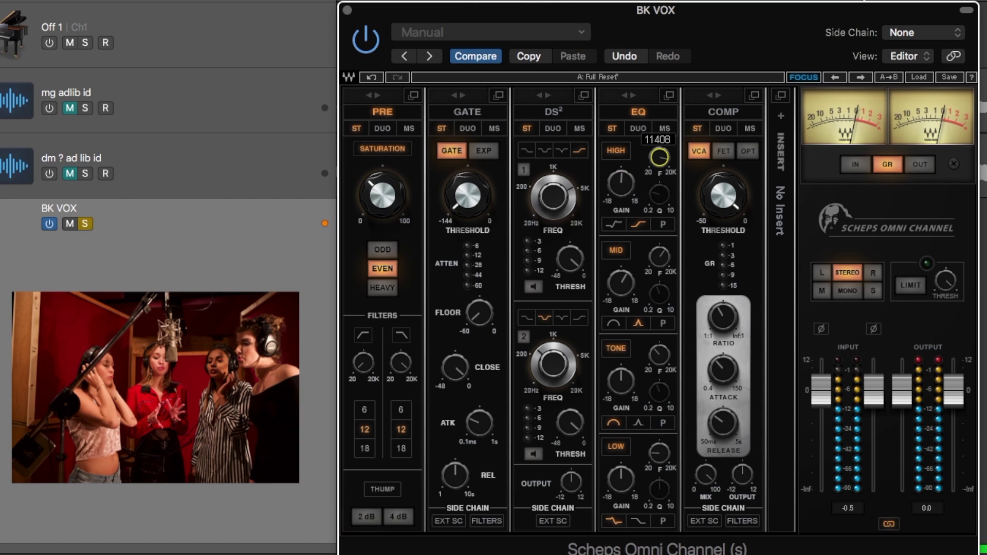
pyautogui.moveTo(901, 398); pyautogui.dragTo(899, 406)
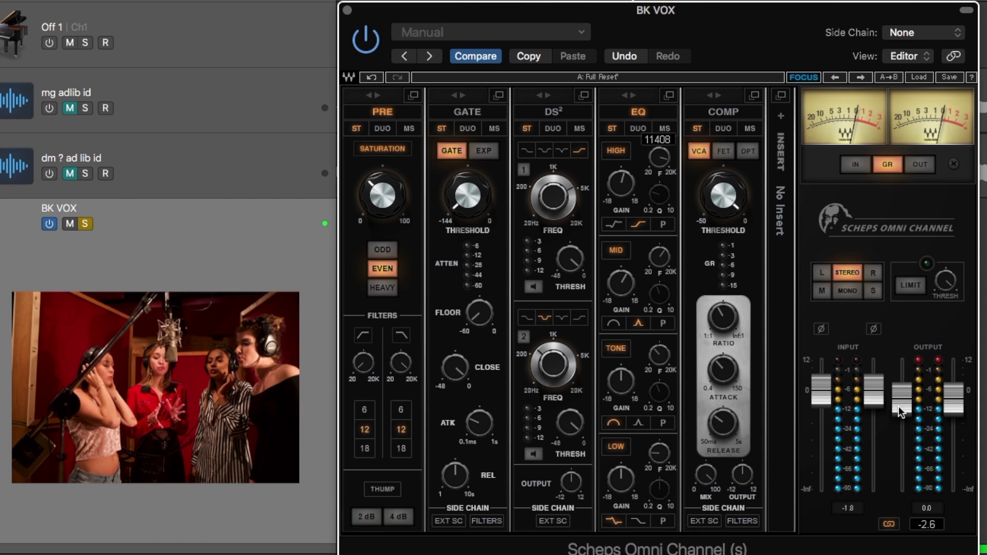
# Step: Switch the compressor to FET with a threshold of about -3 dB, and bring the EQ's TONE gain to about 2.0
pyautogui.click(720, 154)
pyautogui.click(720, 194)
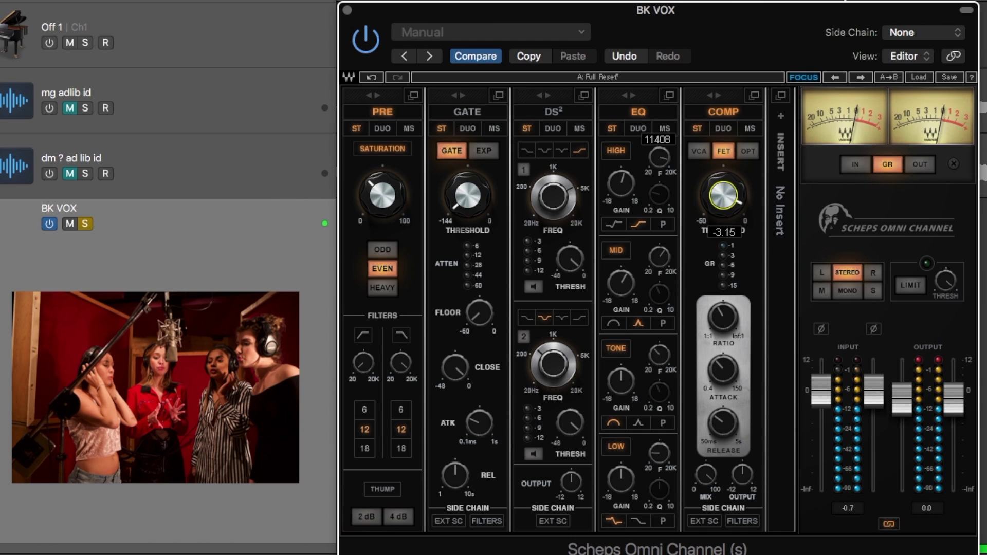
pyautogui.moveTo(723, 196)
pyautogui.mouseDown()
pyautogui.moveTo(723, 206)
pyautogui.moveTo(722, 192)
pyautogui.mouseUp()
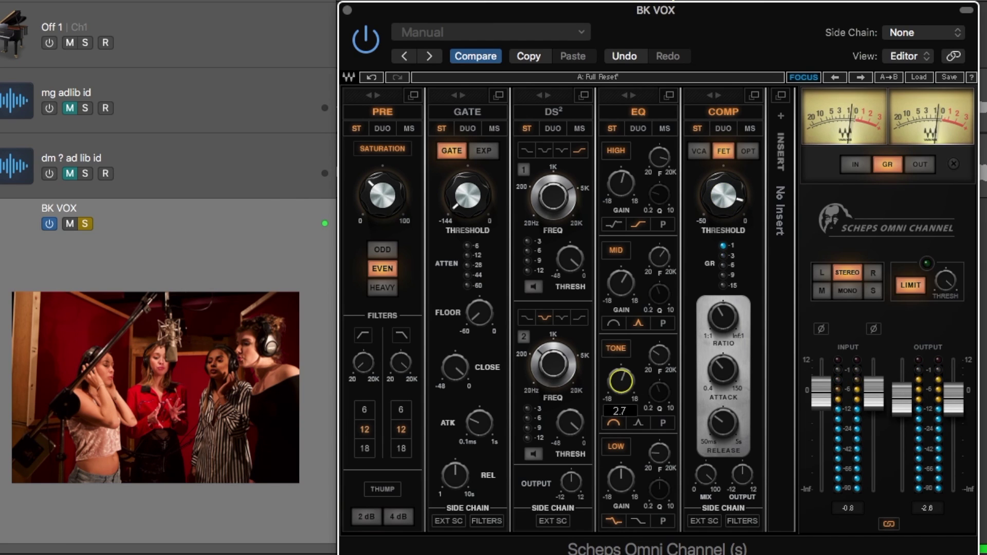
pyautogui.moveTo(621, 381); pyautogui.dragTo(621, 384)
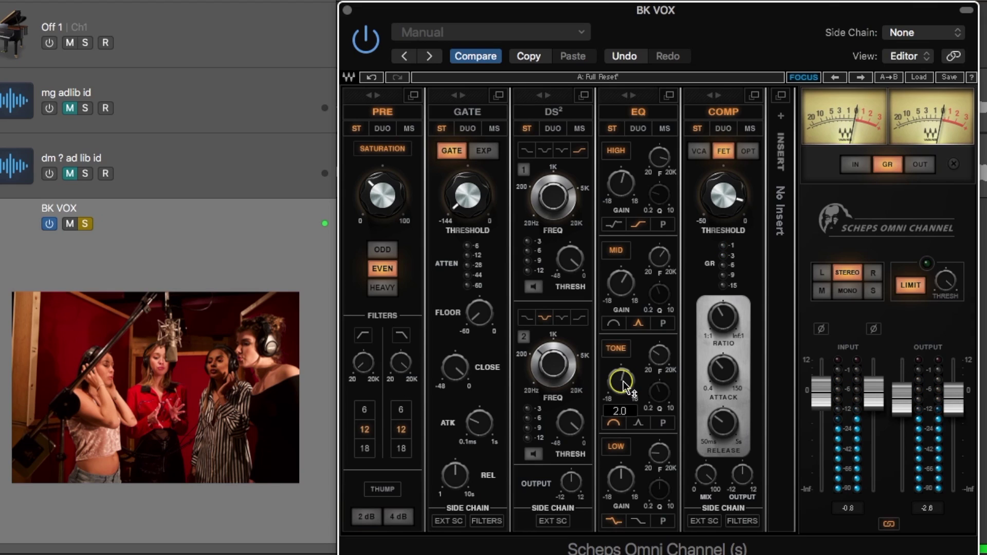
pyautogui.moveTo(608, 380); pyautogui.dragTo(609, 382)
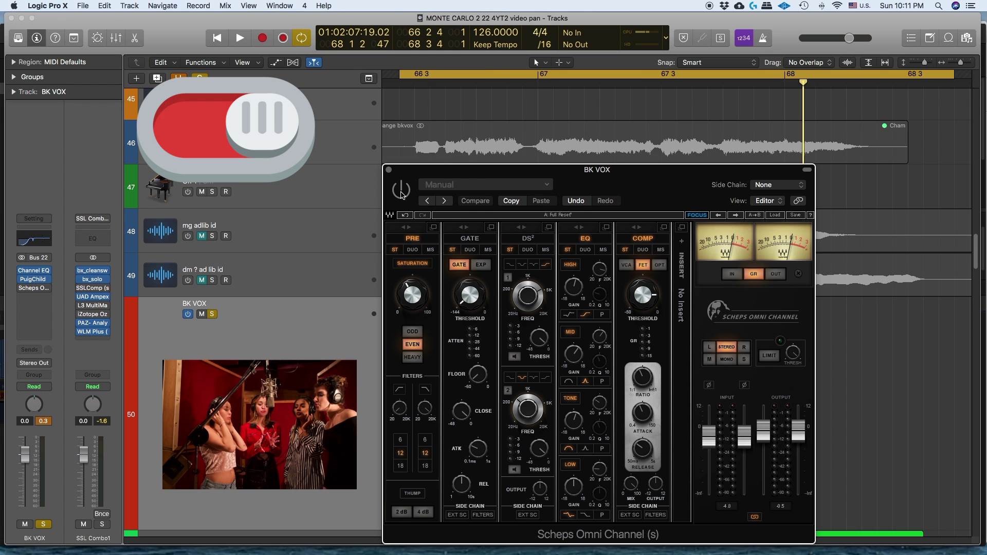
# Step: Play the cycled section and switch the bypassed Scheps Omni Channel back on to compare the backing vocals with and without it
pyautogui.press('space')
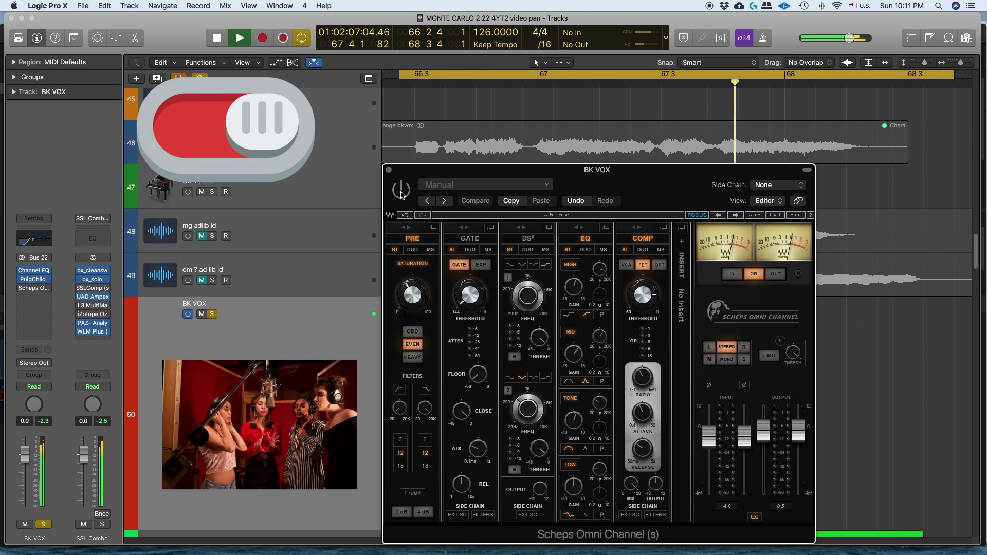
pyautogui.click(401, 190)
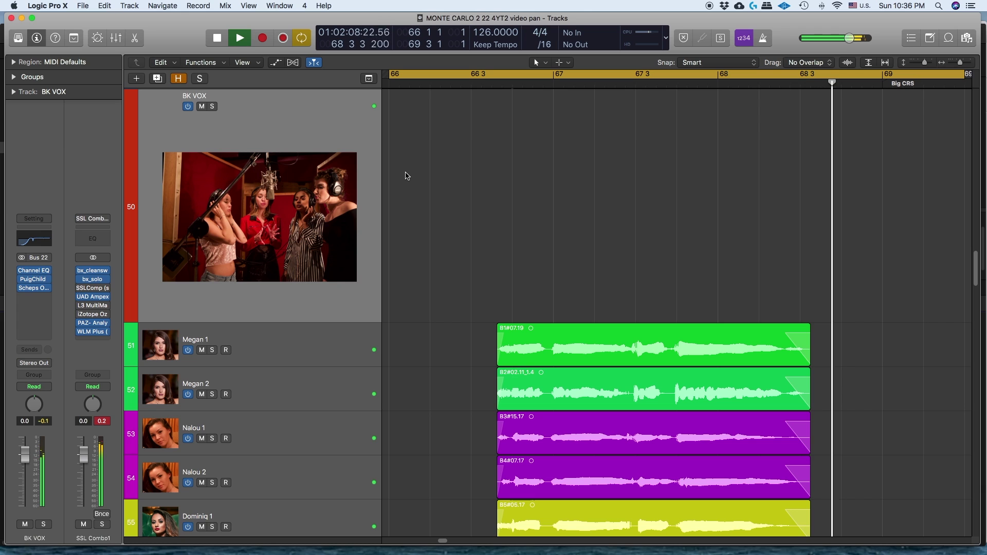
pyautogui.press('space')
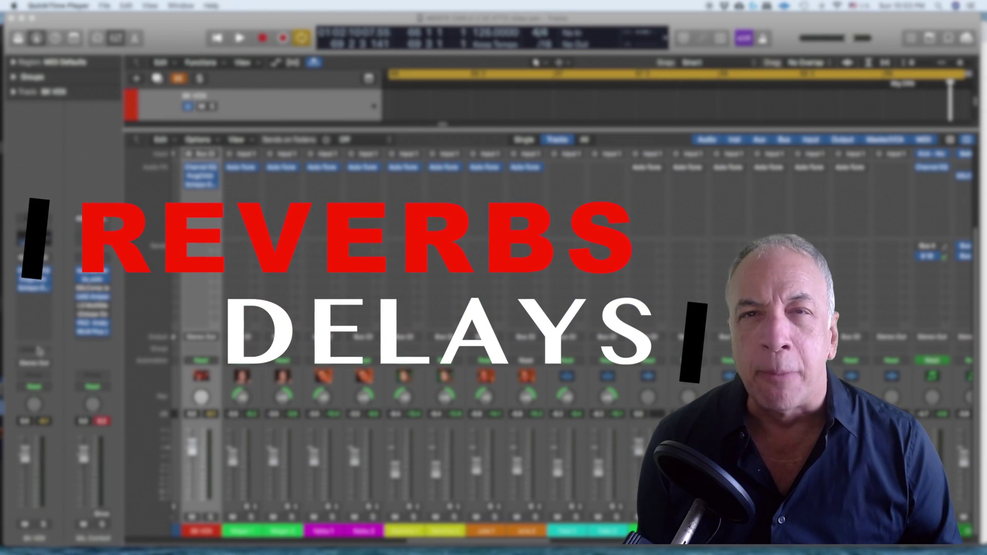
# Step: Add a Bus 23 send on BK VOX and load the user channel strip setting 480 vox1 on its new aux
pyautogui.click(37, 353)
pyautogui.moveTo(50, 370)
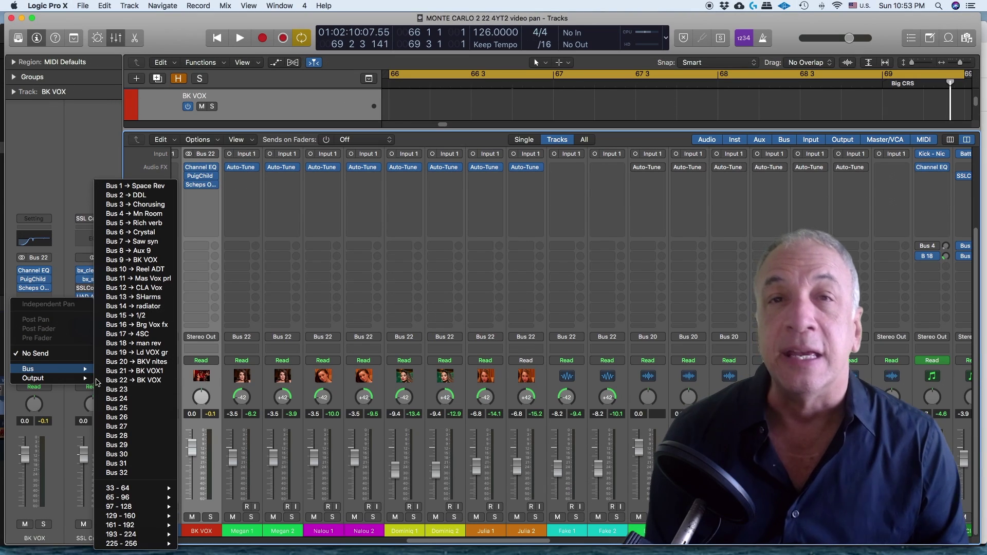
pyautogui.click(134, 390)
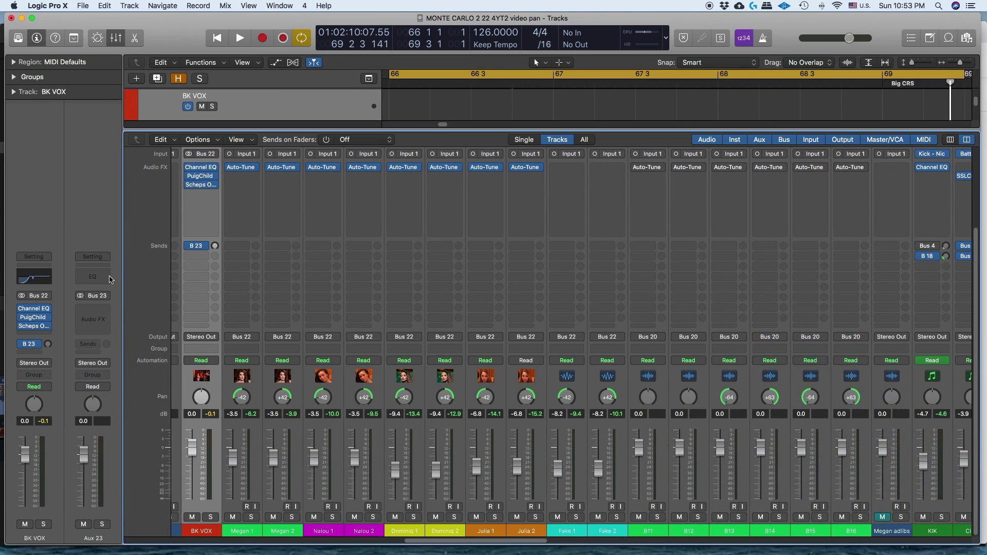
pyautogui.click(94, 257)
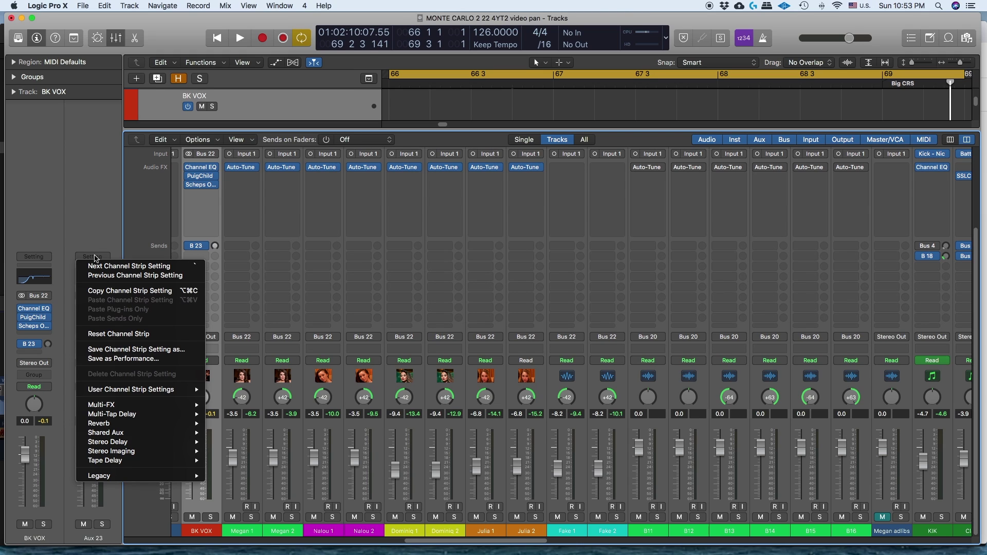
pyautogui.moveTo(133, 389)
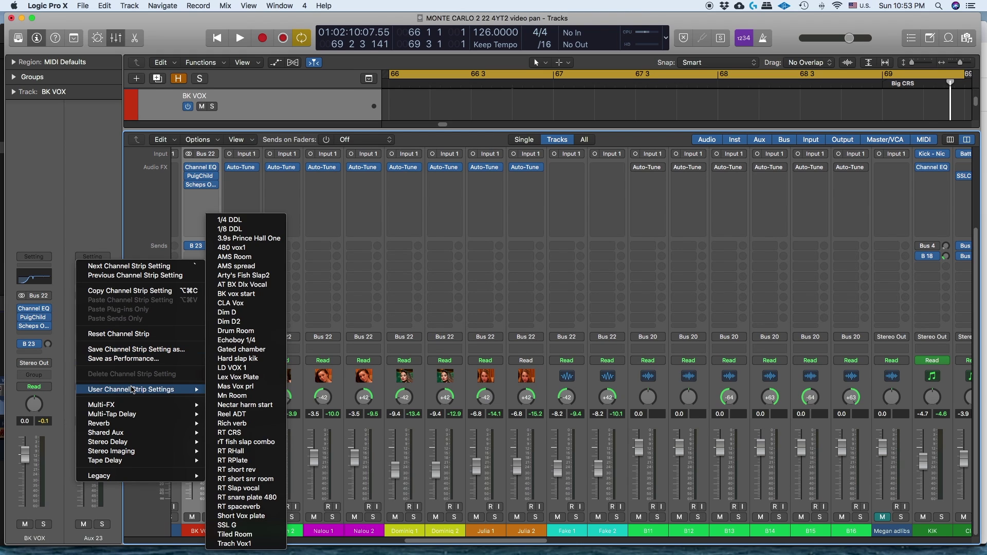
pyautogui.click(249, 248)
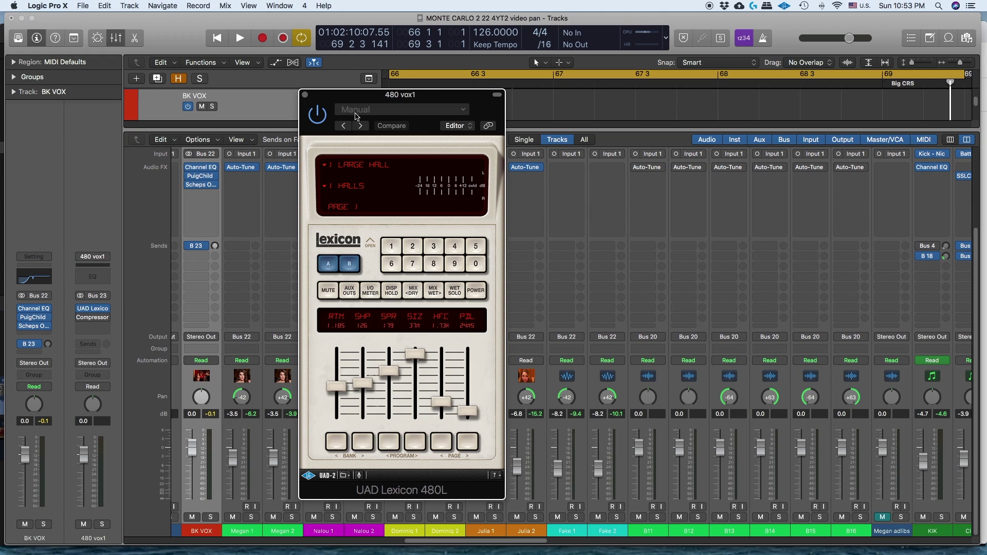
# Step: Load the Skye vocal plate long preset in the Lexicon 480L, set HF cutoff to 7.493 kHz and predelay to 20 ms
pyautogui.click(350, 111)
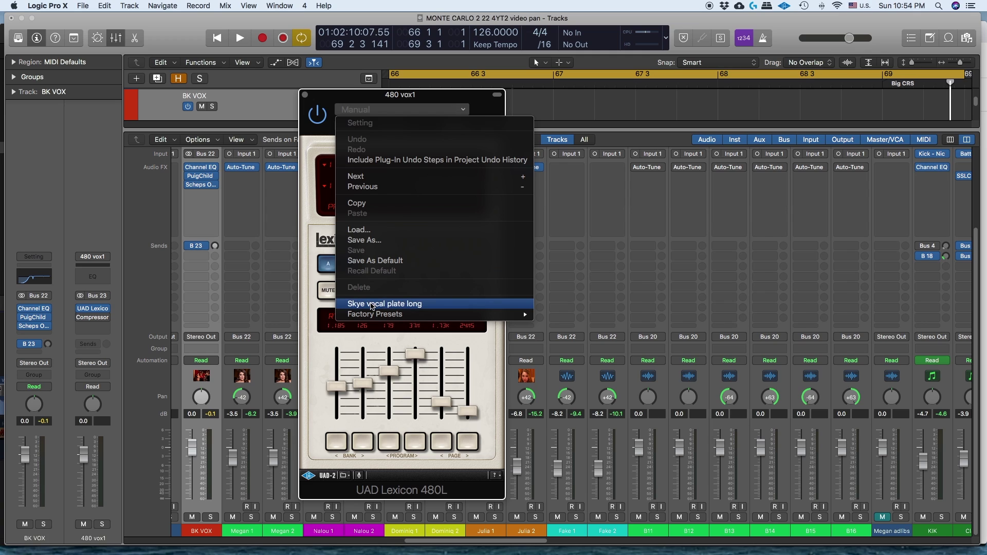
pyautogui.click(371, 304)
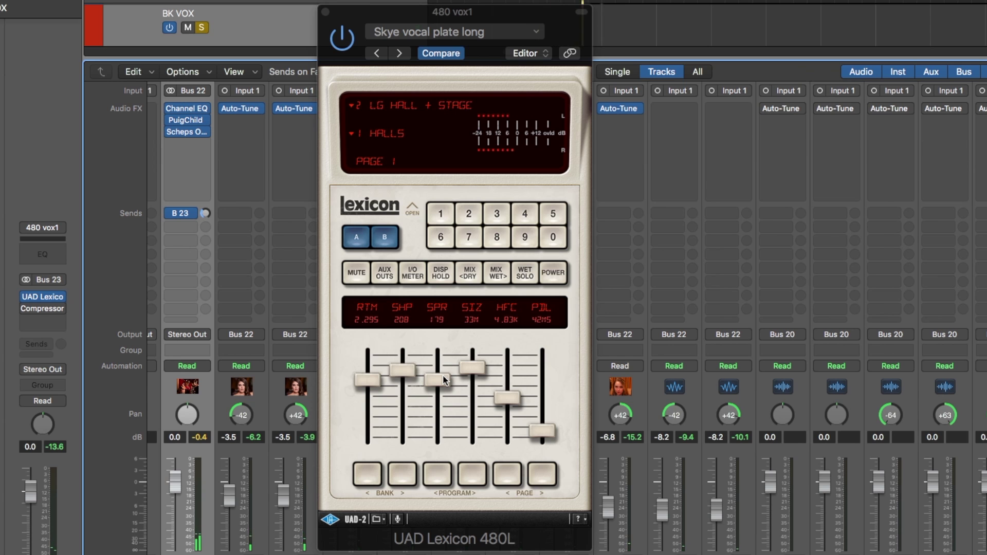
pyautogui.moveTo(508, 402); pyautogui.dragTo(505, 392)
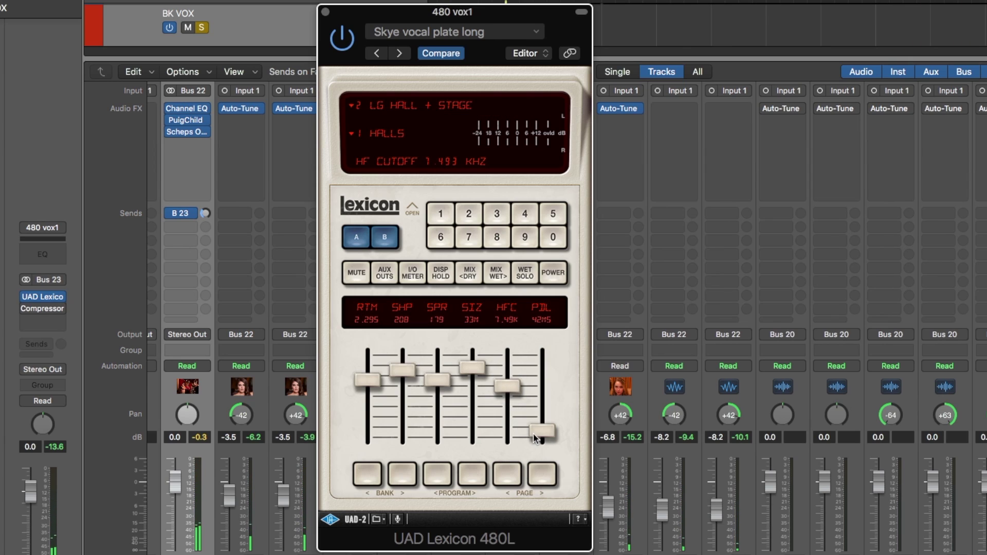
pyautogui.moveTo(535, 439); pyautogui.dragTo(535, 441)
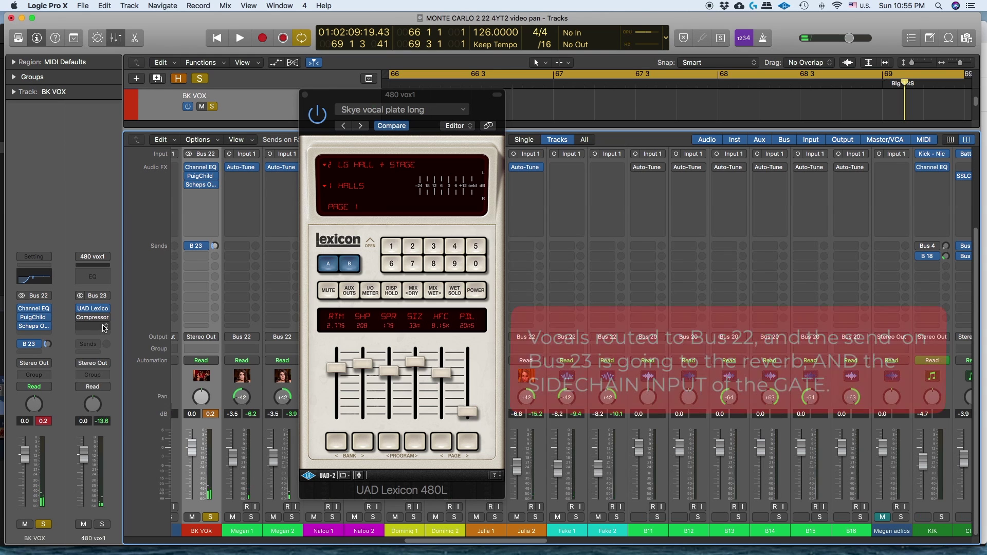
# Step: Insert the Waves C1 gate (s) after the compressor on the 480 vox1 aux and set its side chain to Bus 23
pyautogui.click(92, 326)
pyautogui.moveTo(113, 542)
pyautogui.moveTo(216, 543)
pyautogui.moveTo(380, 150)
pyautogui.click(422, 150)
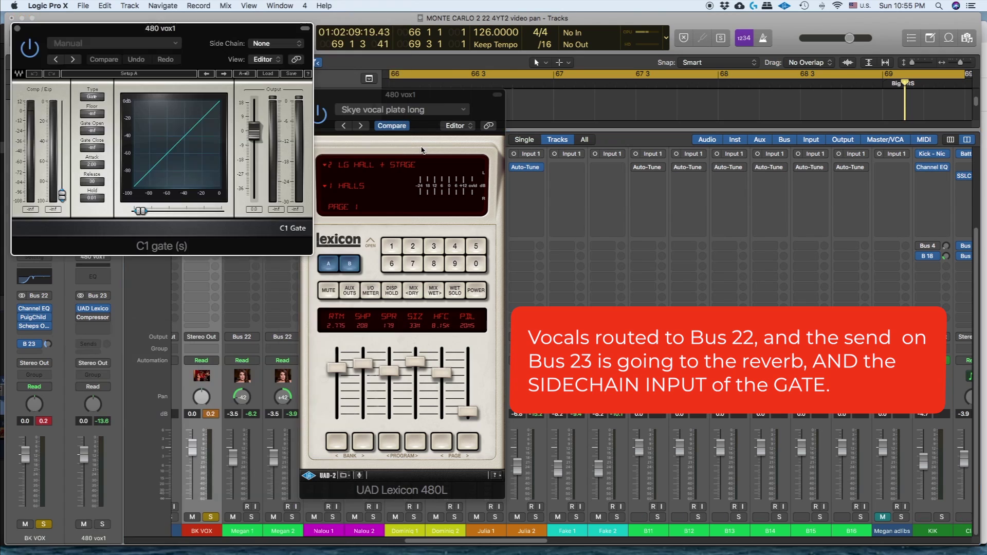
pyautogui.click(277, 44)
pyautogui.moveTo(261, 87)
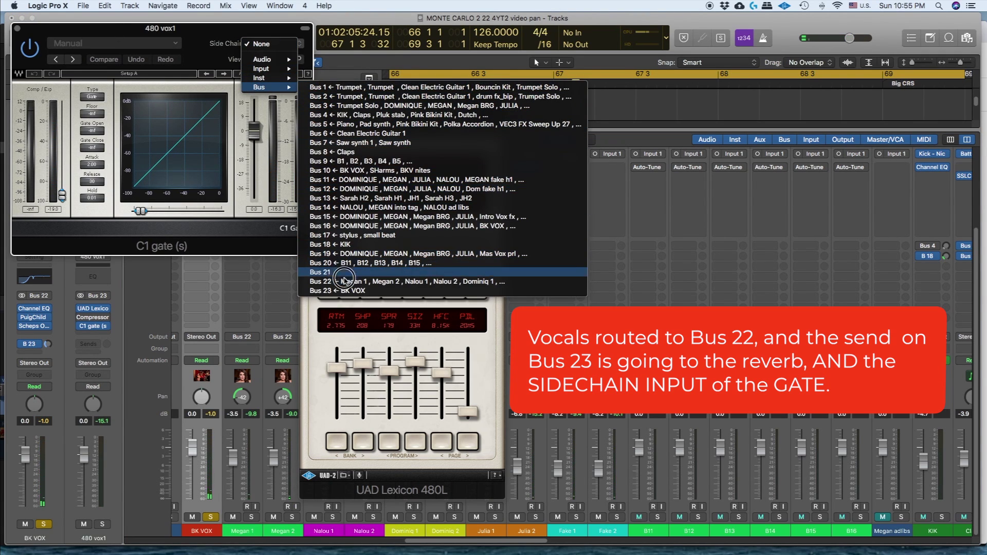
pyautogui.click(334, 290)
# Step: Set the C1 gate to open at -28.3 and close at -46.6, with release 223 and hold 0.37
pyautogui.moveTo(62, 195); pyautogui.dragTo(62, 155)
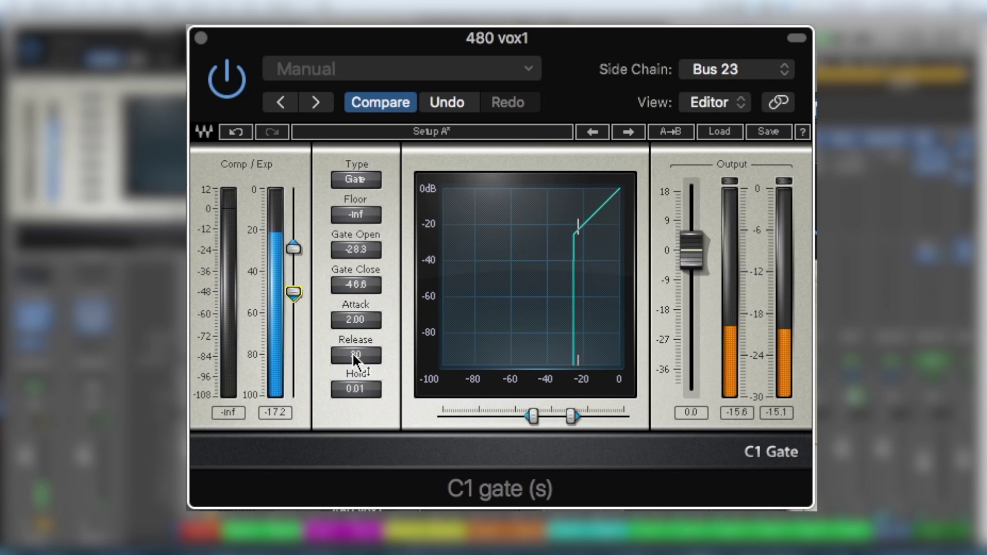
pyautogui.moveTo(353, 352); pyautogui.dragTo(353, 345)
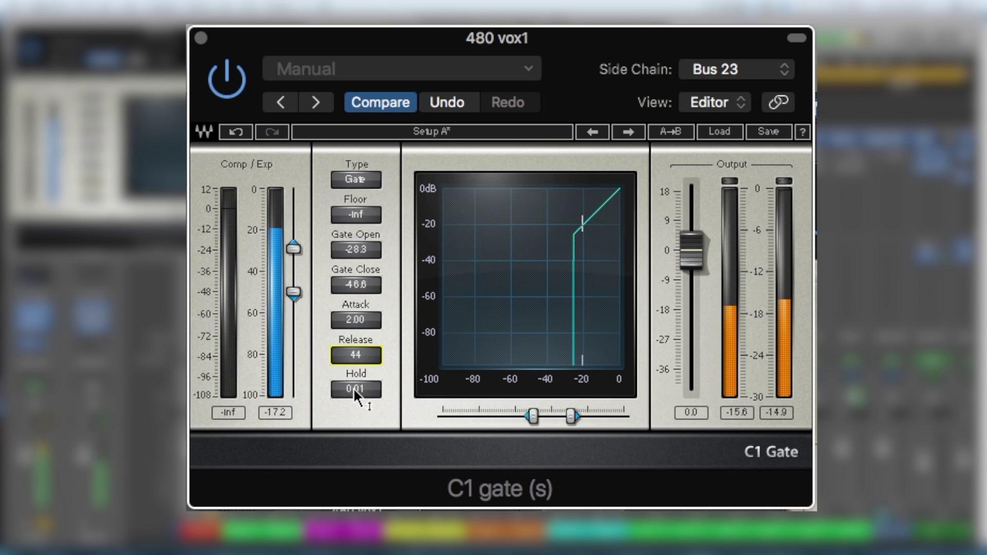
pyautogui.click(355, 390)
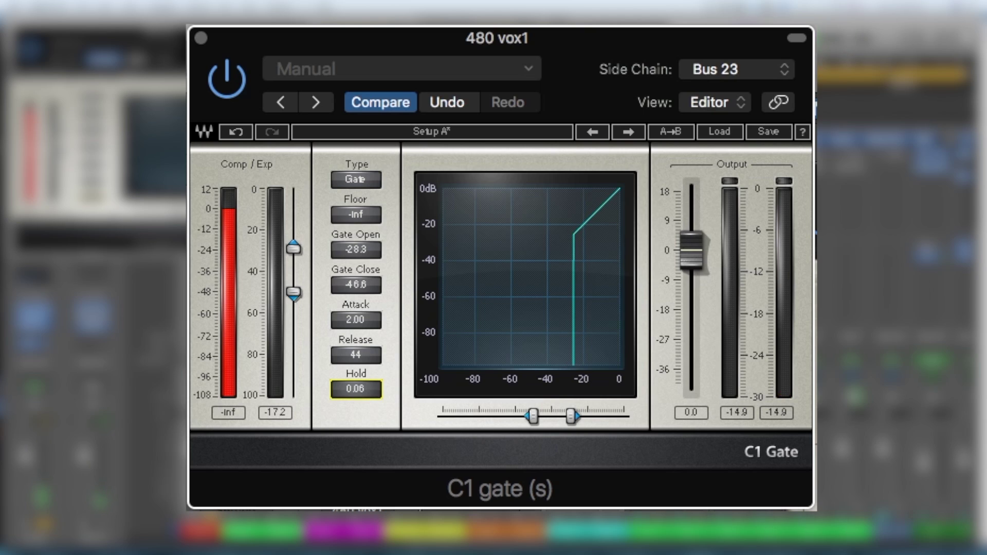
pyautogui.moveTo(352, 395); pyautogui.dragTo(353, 386)
pyautogui.moveTo(350, 351); pyautogui.dragTo(351, 334)
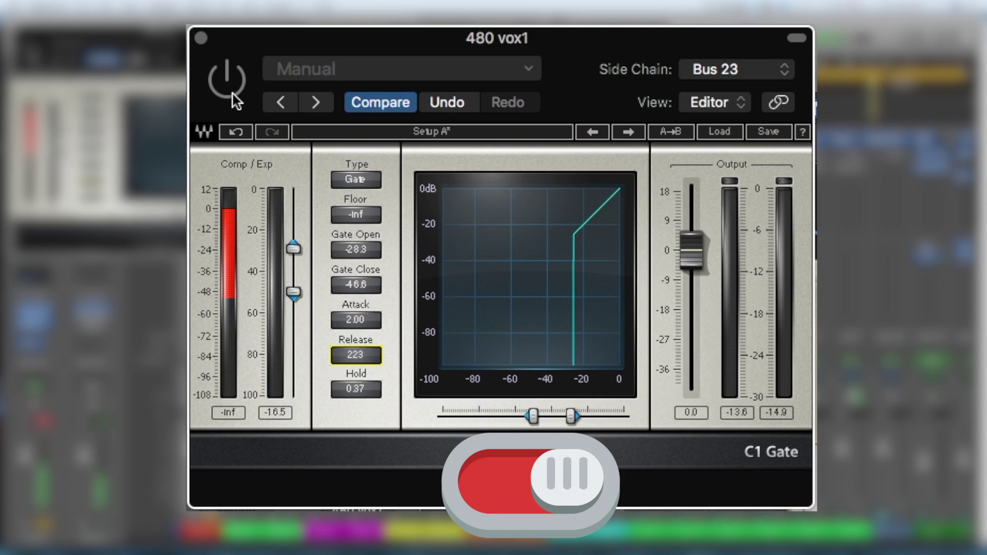
# Step: Switch the bypassed C1 gate back on and lower the 480 vox1 fader to -3.0 dB while auditioning the cycled section
pyautogui.click(233, 94)
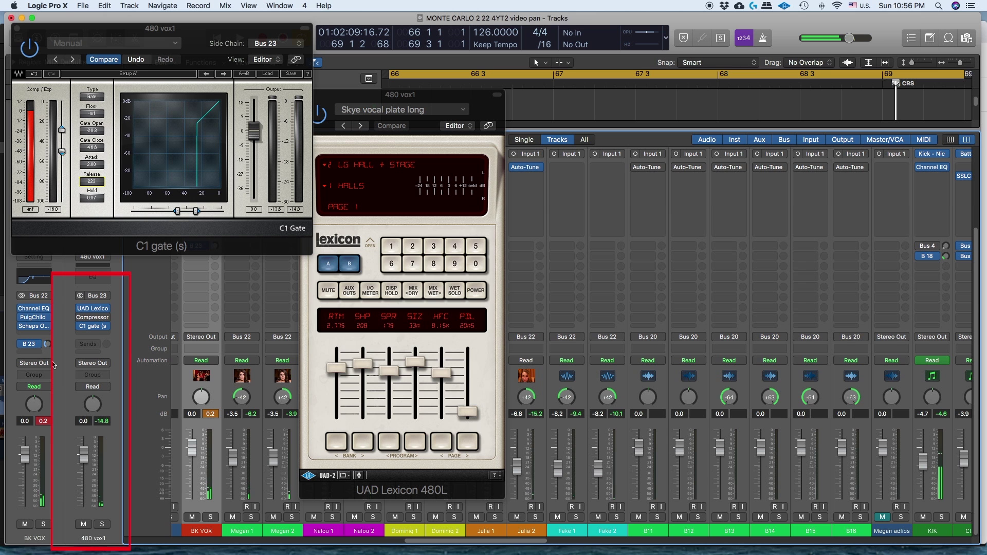
pyautogui.press('space')
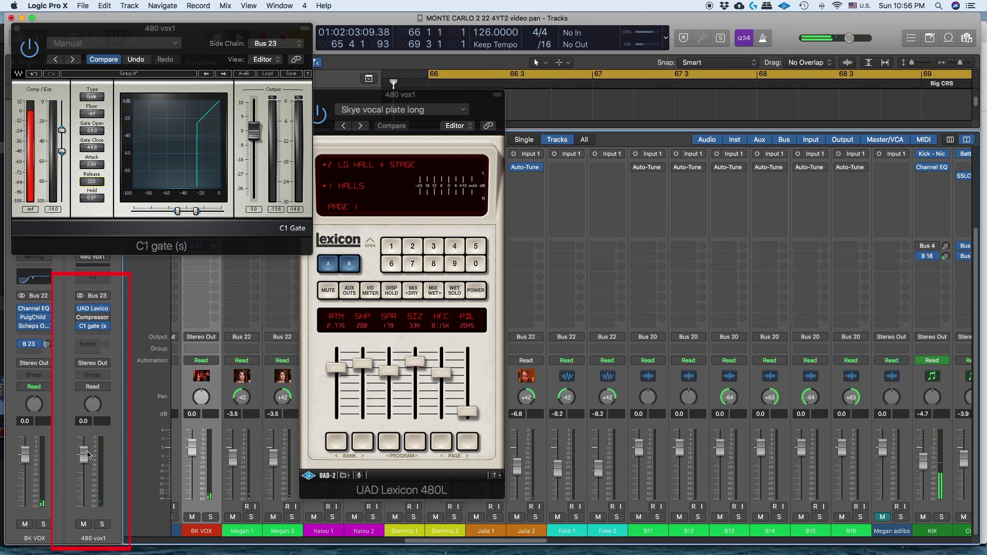
pyautogui.moveTo(83, 459); pyautogui.dragTo(84, 472)
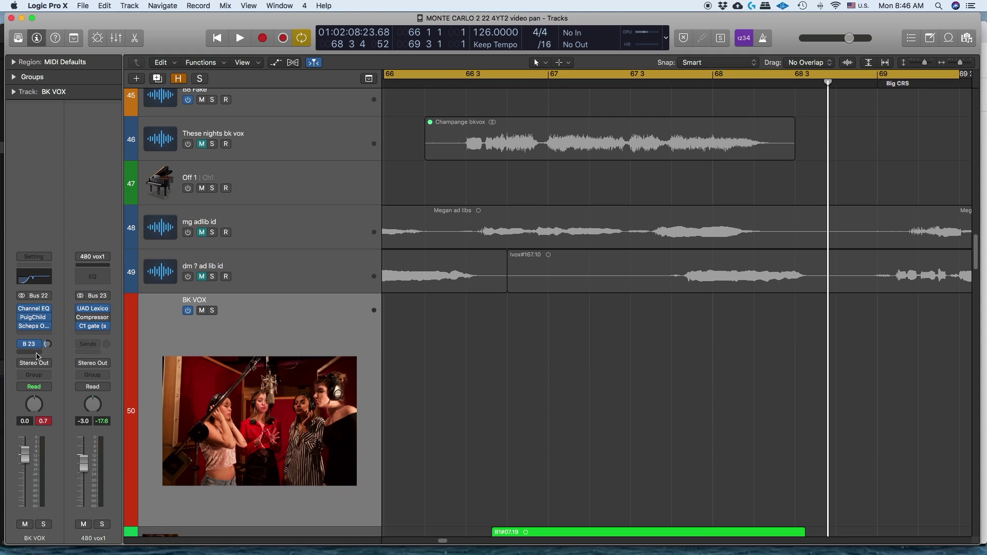
# Step: Add a Bus 24 send on BK VOX and insert a stereo Stereo Delay on its new aux
pyautogui.click(36, 355)
pyautogui.moveTo(67, 369)
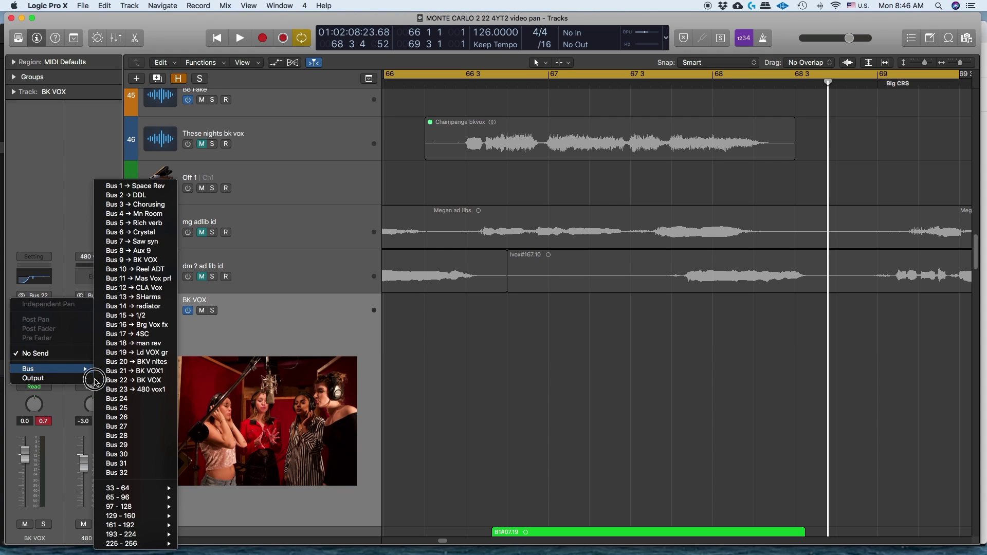
pyautogui.click(123, 399)
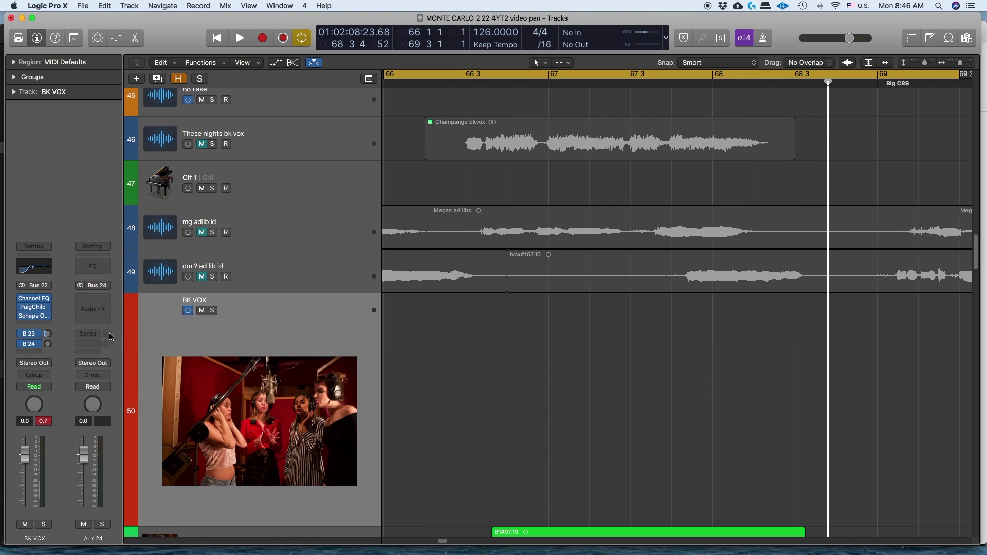
pyautogui.click(106, 303)
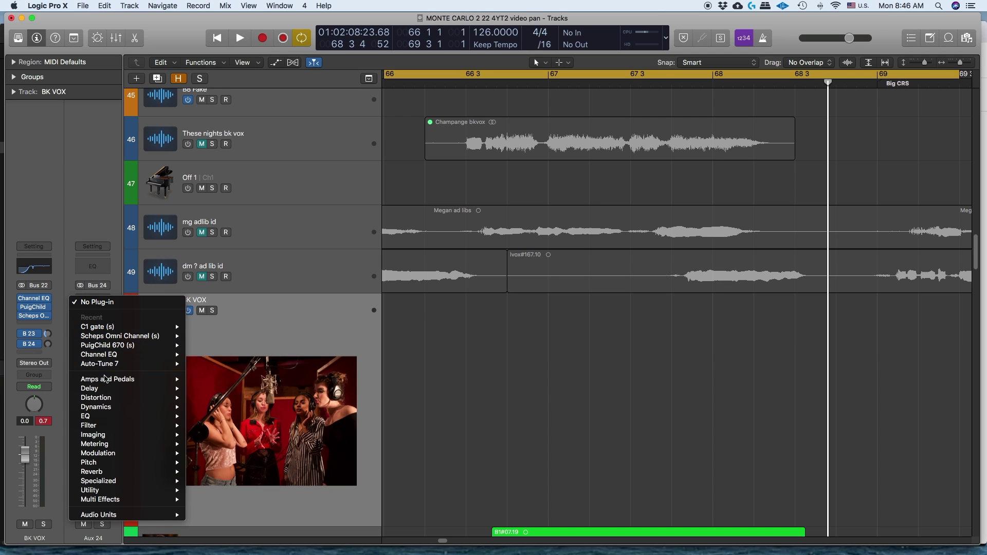
pyautogui.moveTo(107, 392)
pyautogui.moveTo(223, 418)
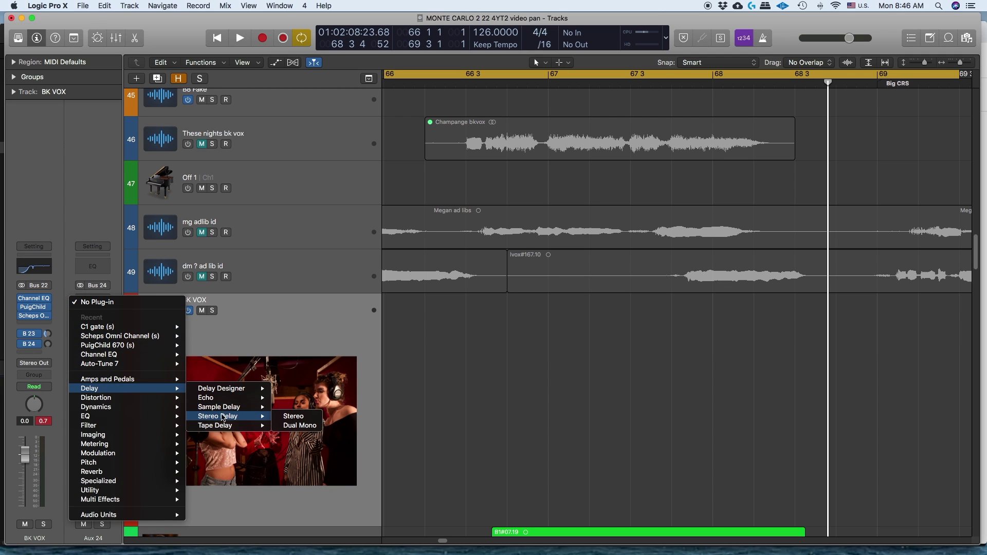
pyautogui.click(291, 417)
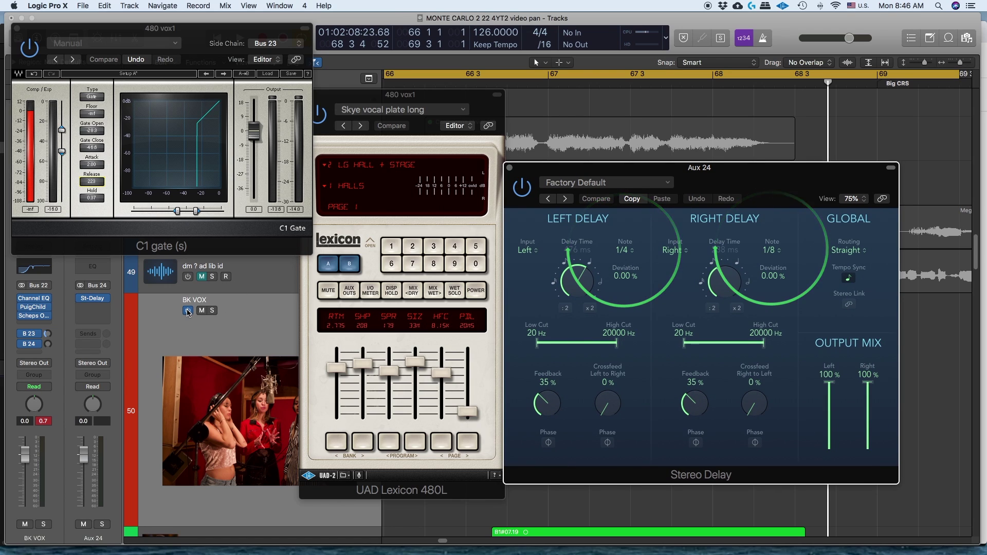
# Step: Play the cycled section and adjust the Bus 24 send level on BK VOX to blend in the delay
pyautogui.press('space')
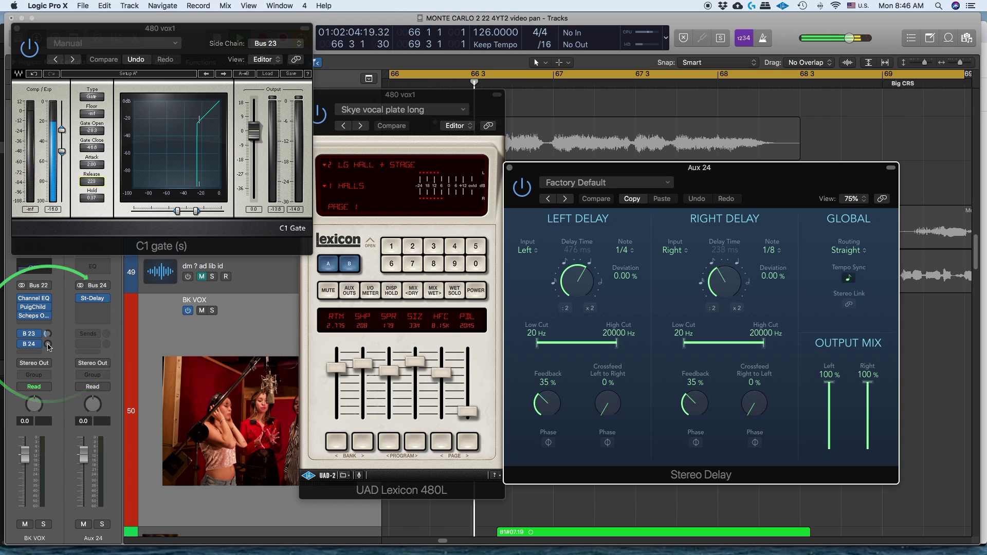
pyautogui.moveTo(49, 345); pyautogui.dragTo(64, 299)
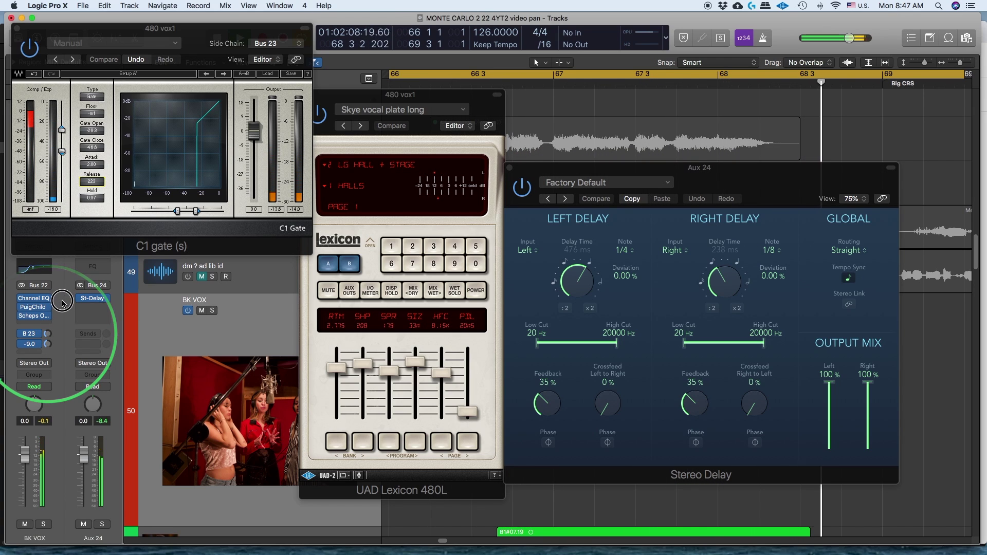
pyautogui.press('space')
pyautogui.click(49, 344)
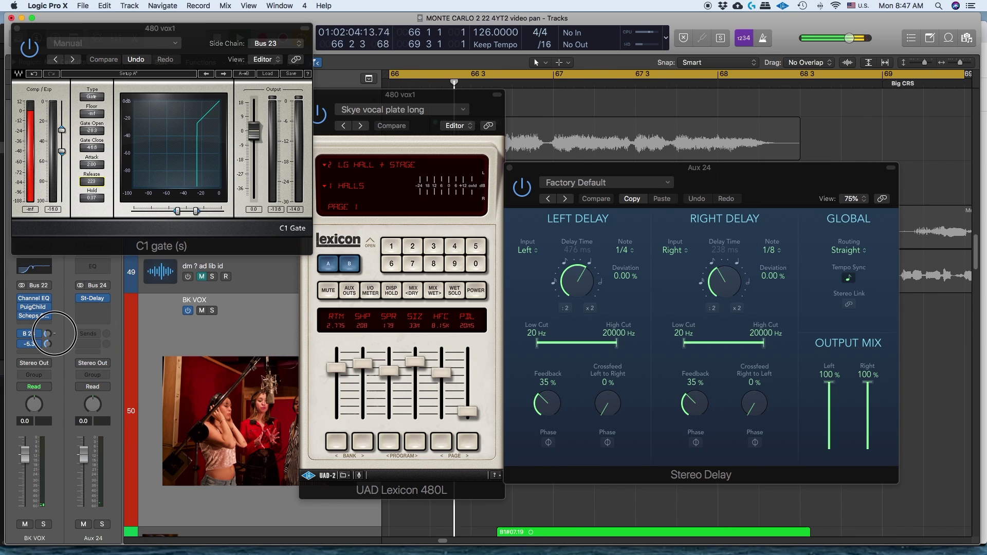
pyautogui.moveTo(53, 333); pyautogui.dragTo(58, 343)
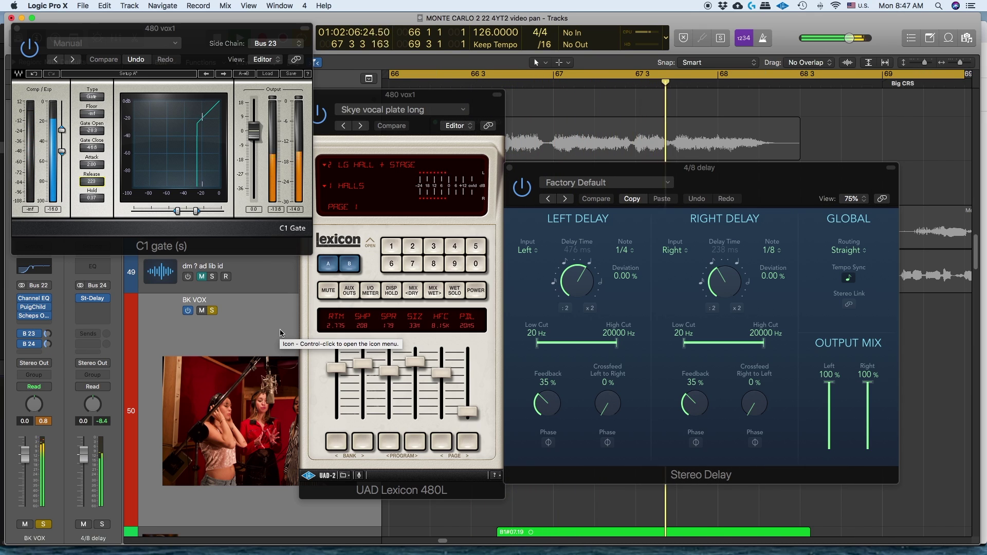
# Step: Insert a stereo Compressor after the delay on the 4/8 delay aux and load the Skye Reverb Sidechain comp preset
pyautogui.click(110, 306)
pyautogui.moveTo(103, 416)
pyautogui.moveTo(232, 424)
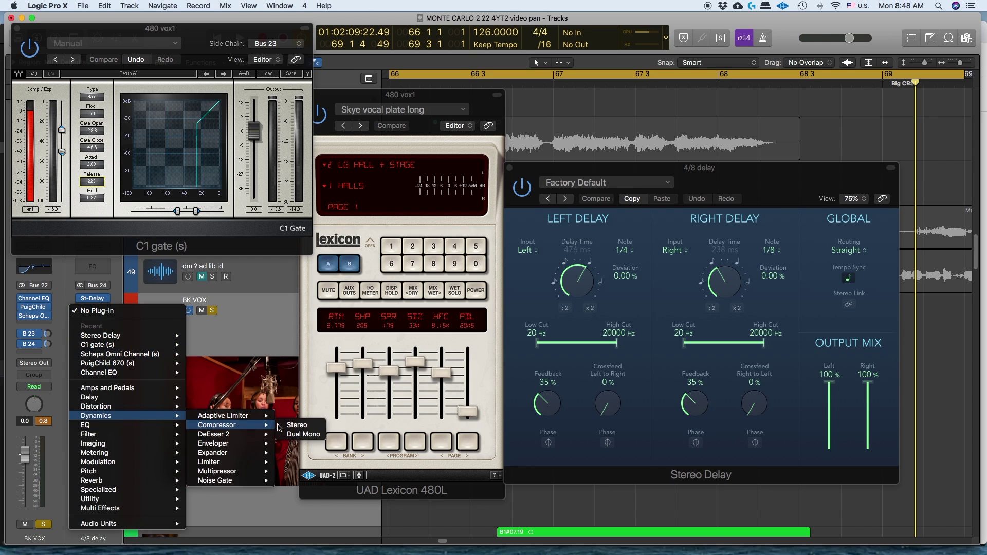
pyautogui.click(280, 427)
pyautogui.moveTo(139, 16); pyautogui.dragTo(322, 61)
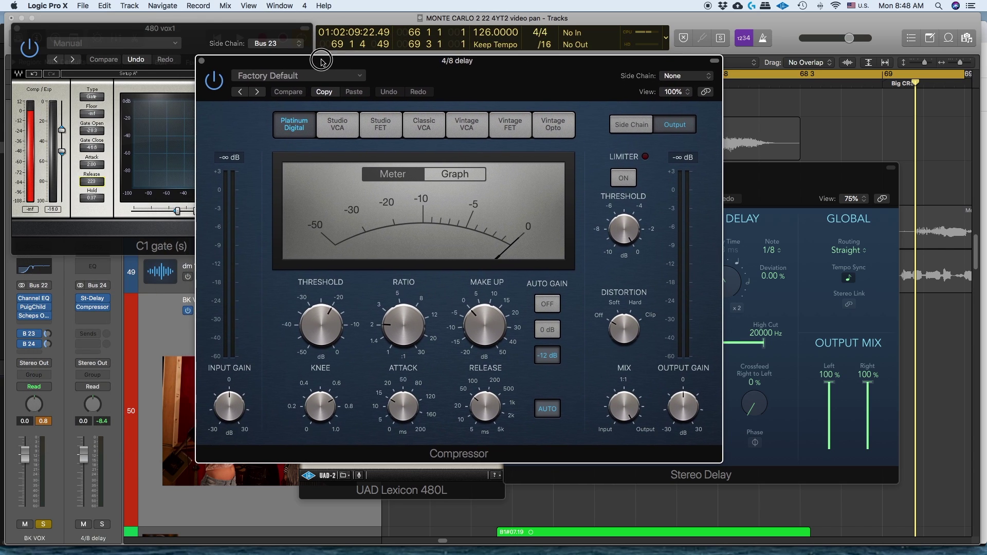
pyautogui.click(274, 75)
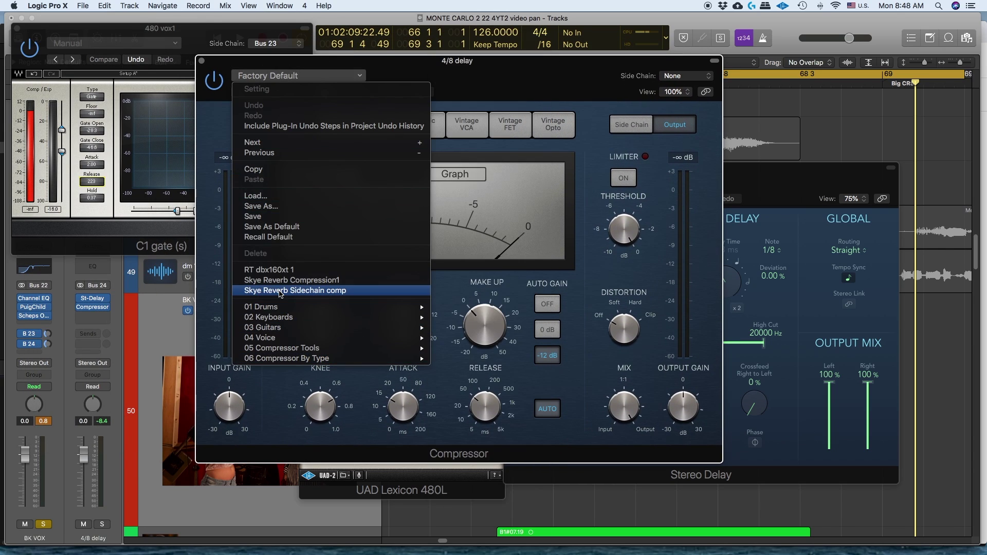
pyautogui.click(280, 291)
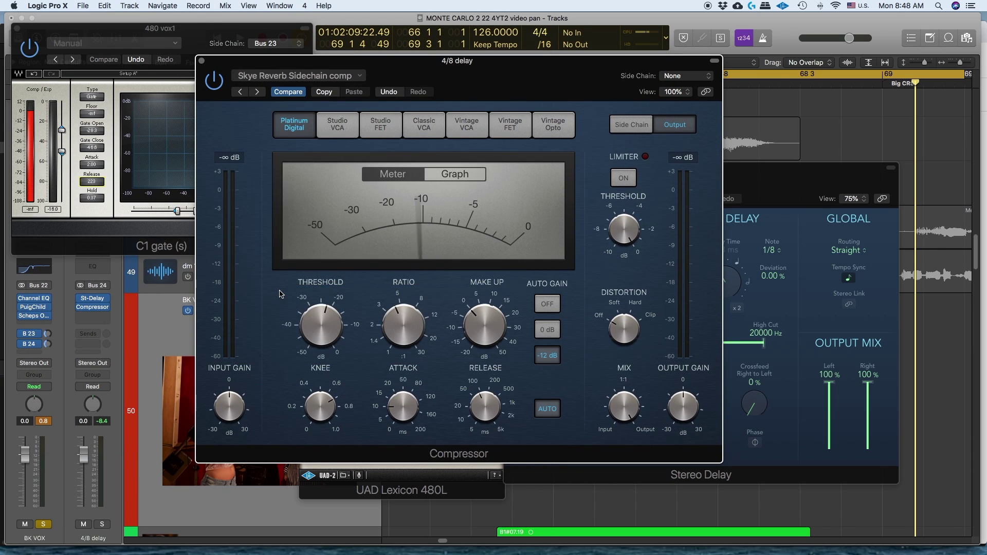
# Step: Set the delay compressor's side chain to Bus 22 and lower its threshold to about -26.5 dB during playback
pyautogui.click(678, 78)
pyautogui.moveTo(673, 120)
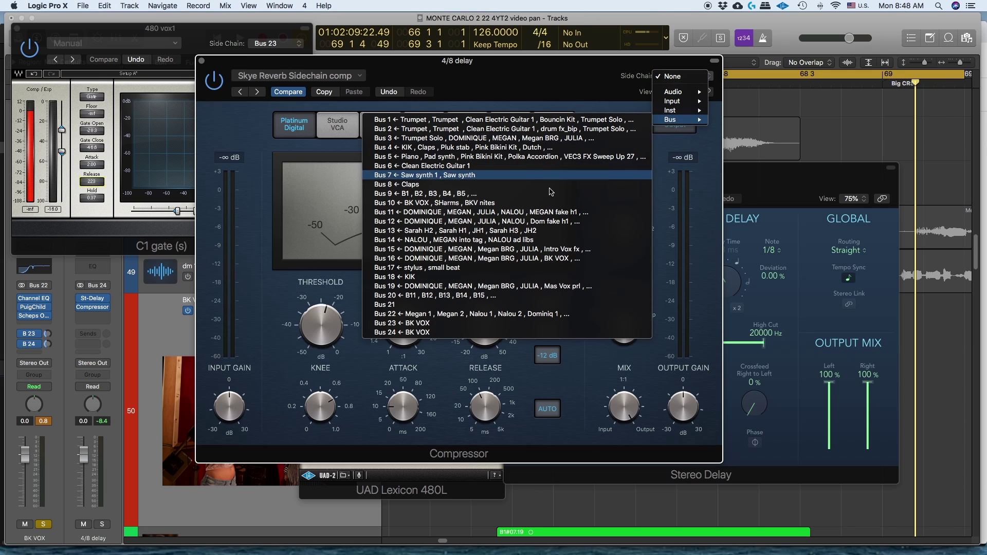
pyautogui.click(415, 314)
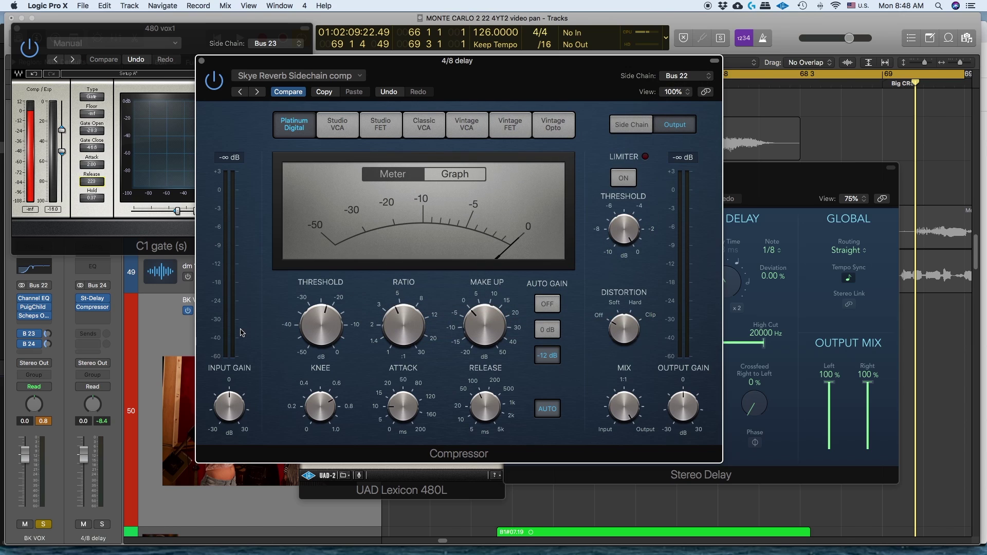
pyautogui.press('space')
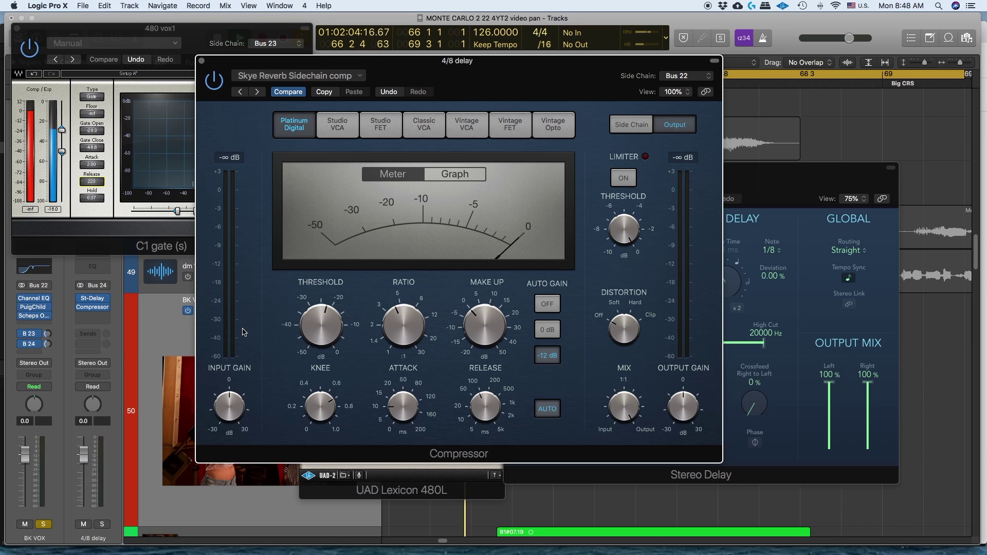
pyautogui.moveTo(321, 330); pyautogui.dragTo(322, 337)
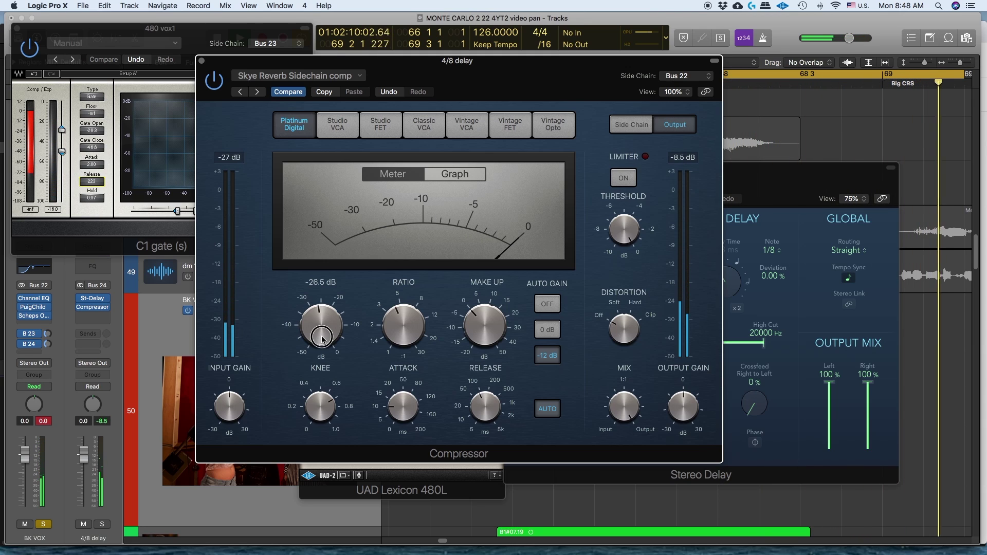
pyautogui.click(322, 336)
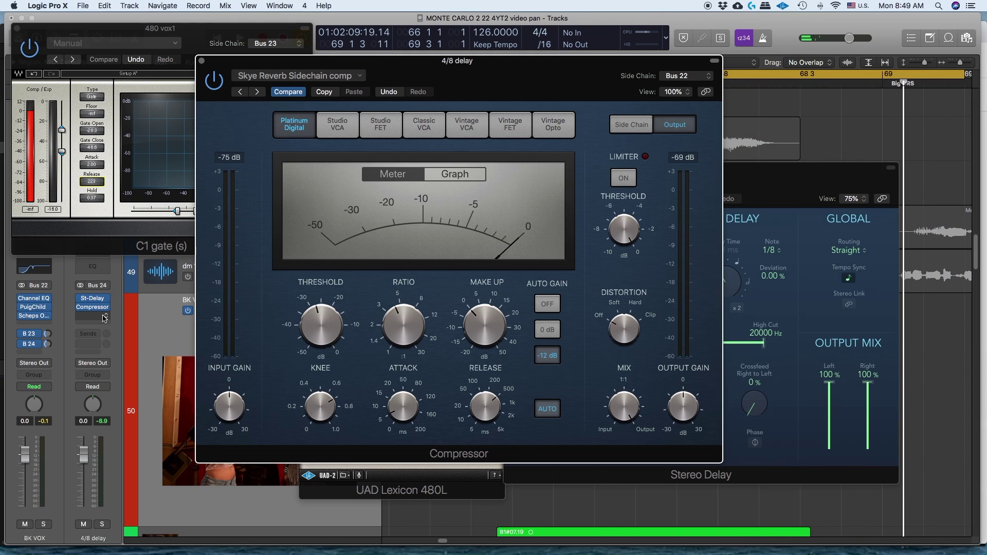
# Step: Insert a Channel EQ on the 4/8 delay aux, set its high shelf to 3350 Hz at -10.0 dB, and toggle the BK VOX solo
pyautogui.click(93, 268)
pyautogui.moveTo(149, 39); pyautogui.dragTo(304, 78)
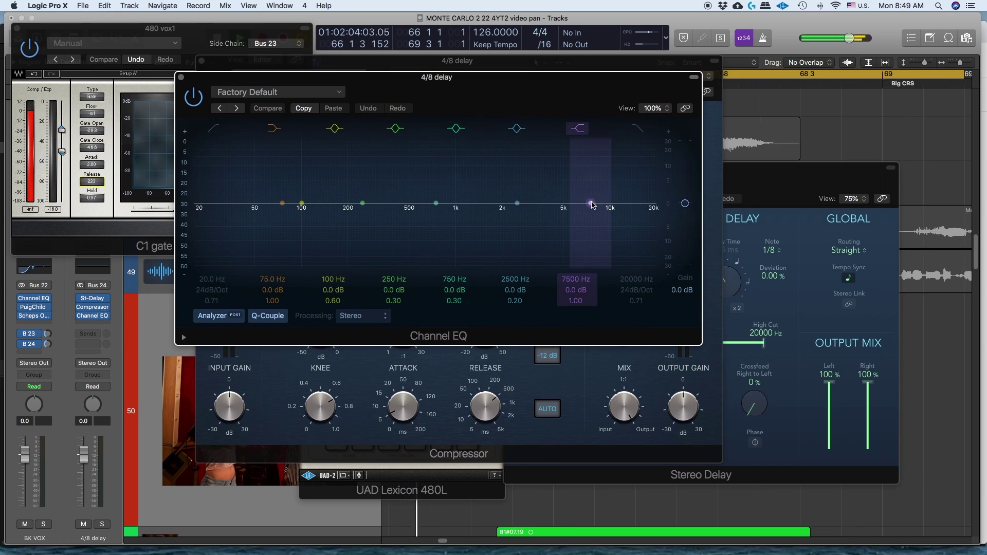
pyautogui.moveTo(588, 206); pyautogui.dragTo(543, 229)
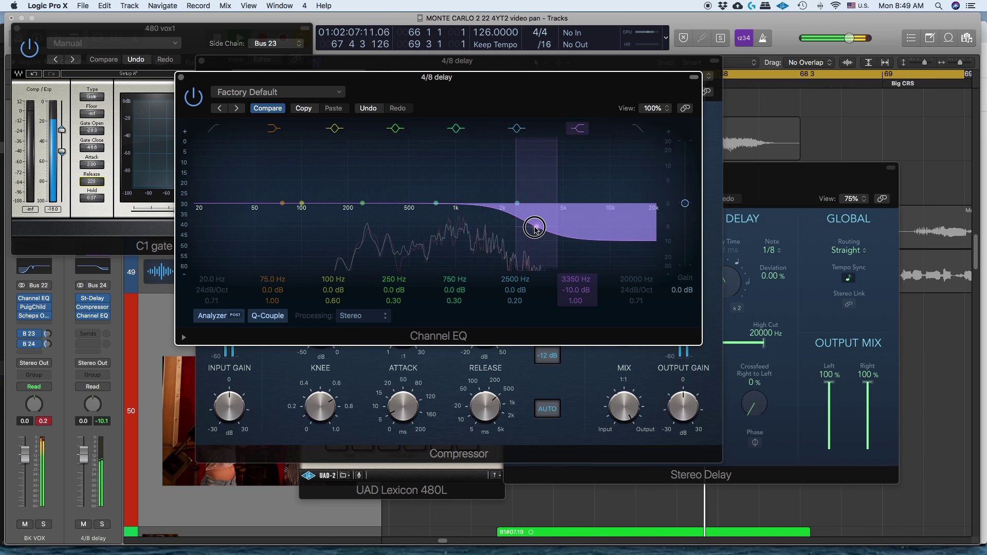
pyautogui.moveTo(436, 204); pyautogui.dragTo(431, 204)
pyautogui.click(44, 524)
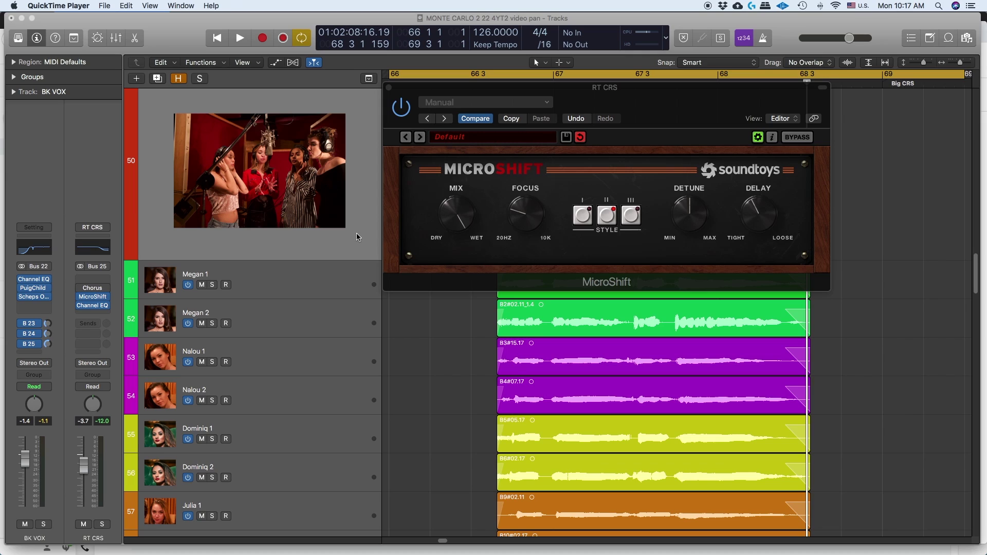
# Step: Play the cycled section with the RT CRS aux muted and unmuted to compare the backing vocals with and without MicroShift
pyautogui.click(286, 251)
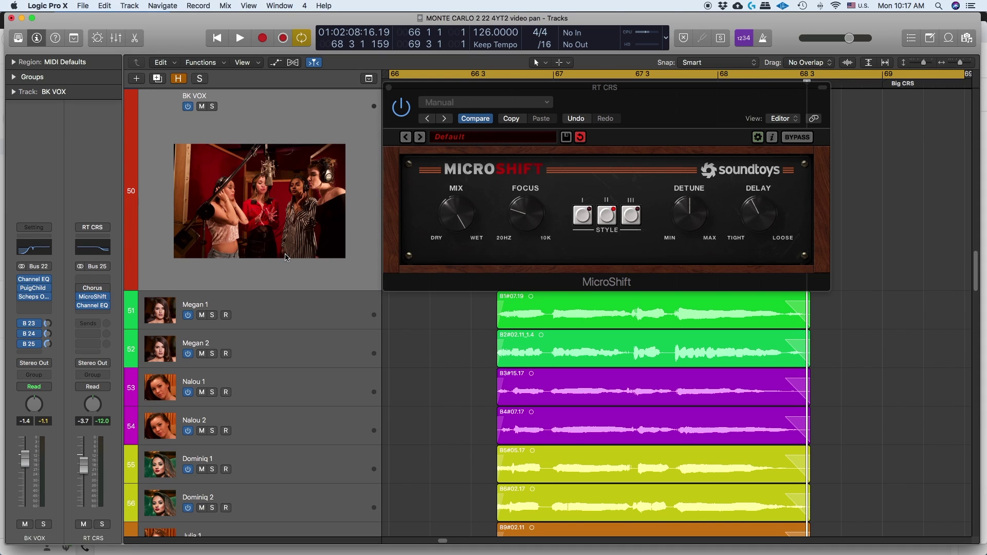
pyautogui.press('space')
pyautogui.click(83, 524)
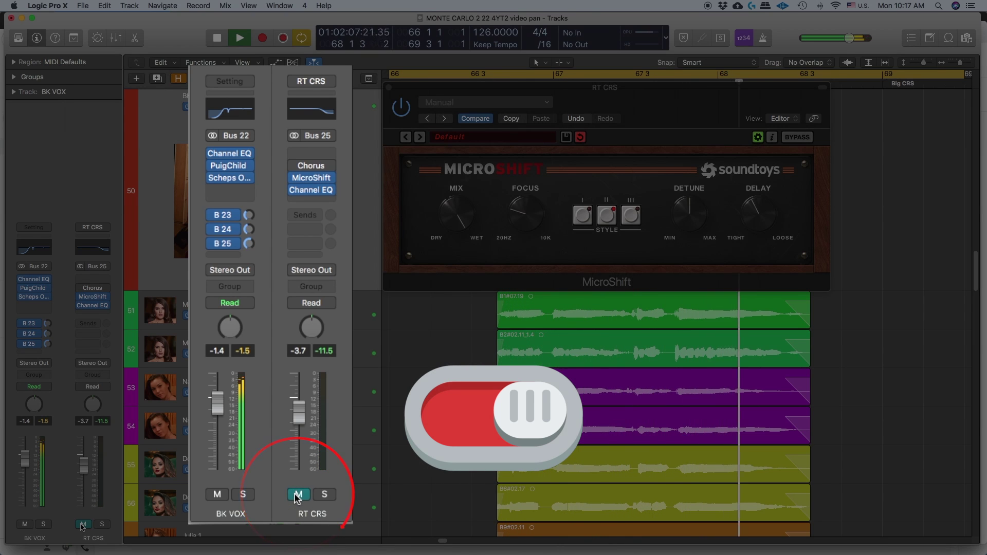
pyautogui.press('space')
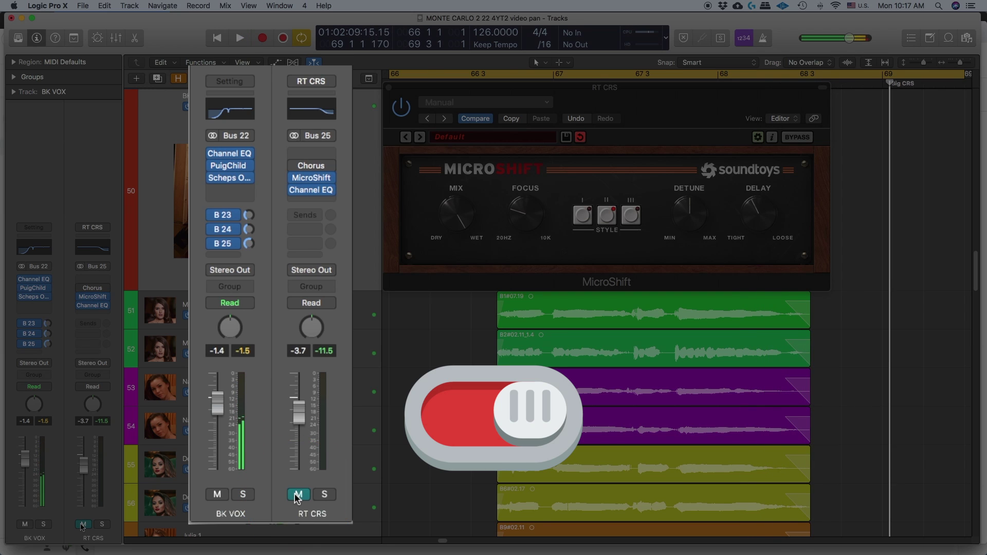
pyautogui.click(83, 524)
pyautogui.press('space')
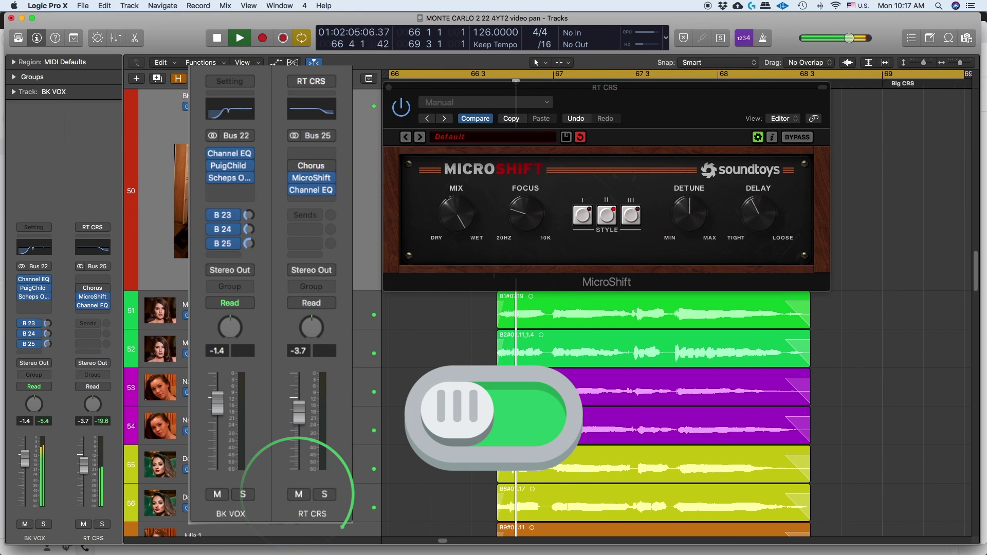